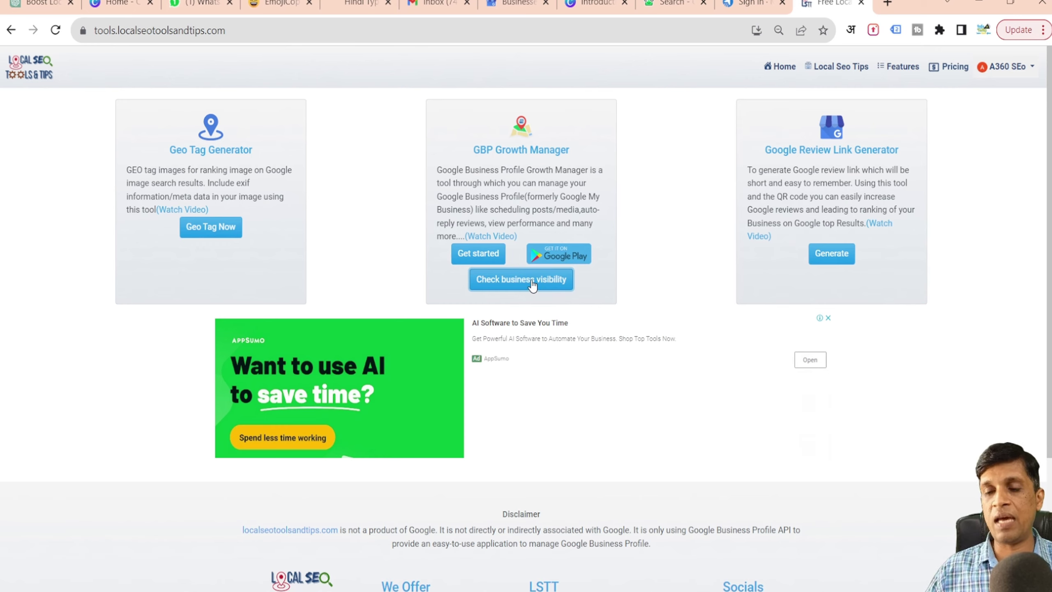
# Step: Open the business visibility checker and add the InfoTalks digital marketing business, found by searching for "infotalks"
pyautogui.click(532, 282)
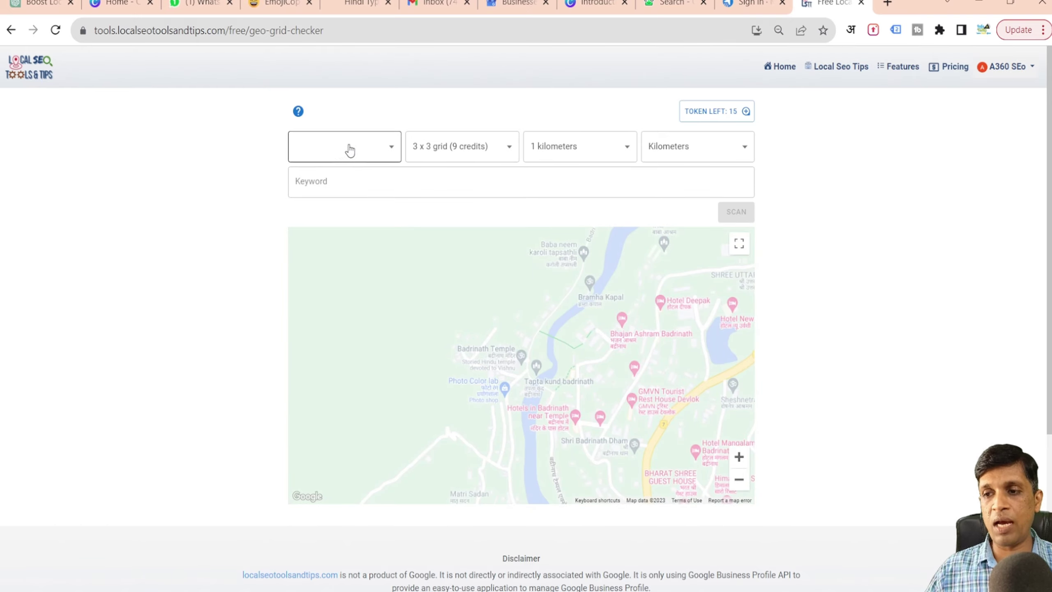
pyautogui.click(363, 149)
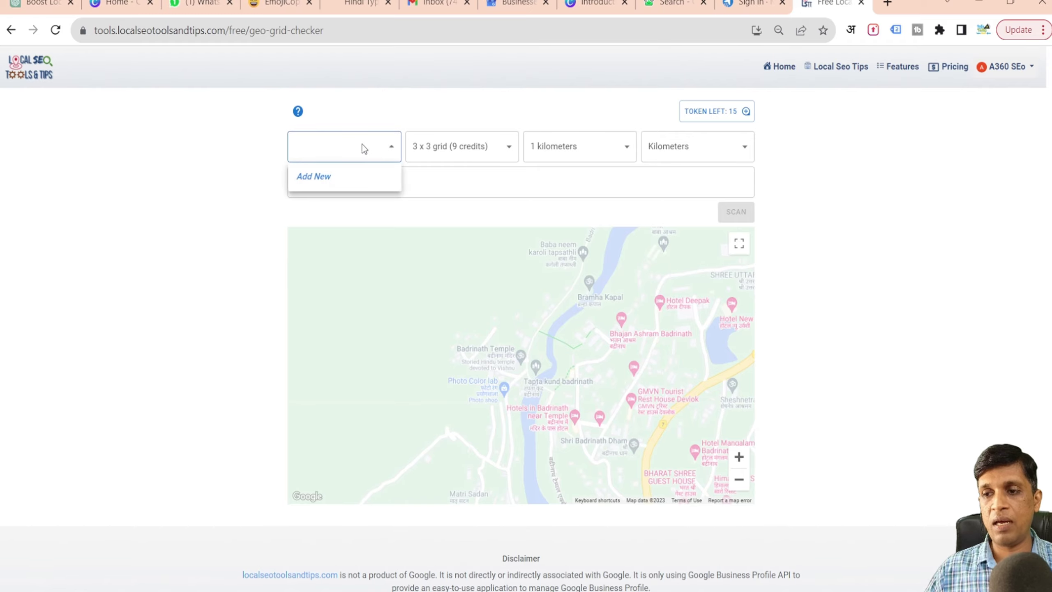
pyautogui.click(325, 179)
pyautogui.click(431, 272)
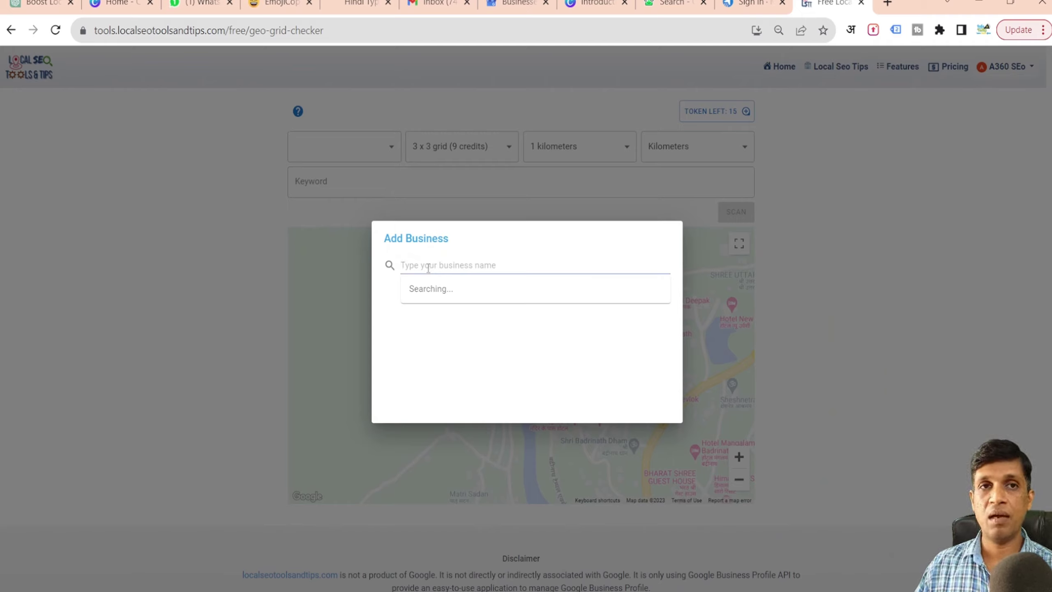
pyautogui.write('infotalks')
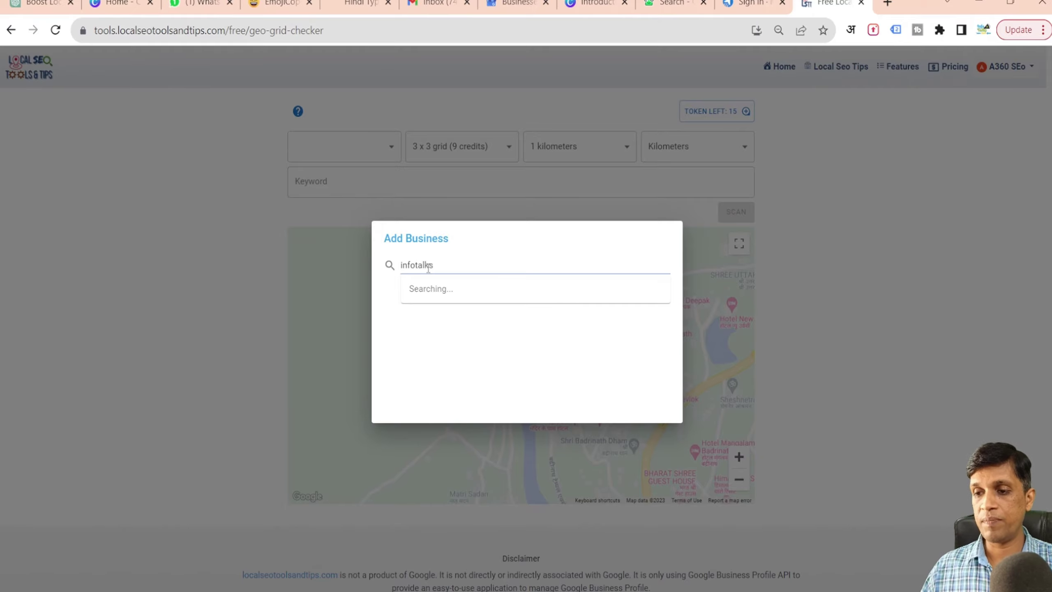
pyautogui.click(429, 294)
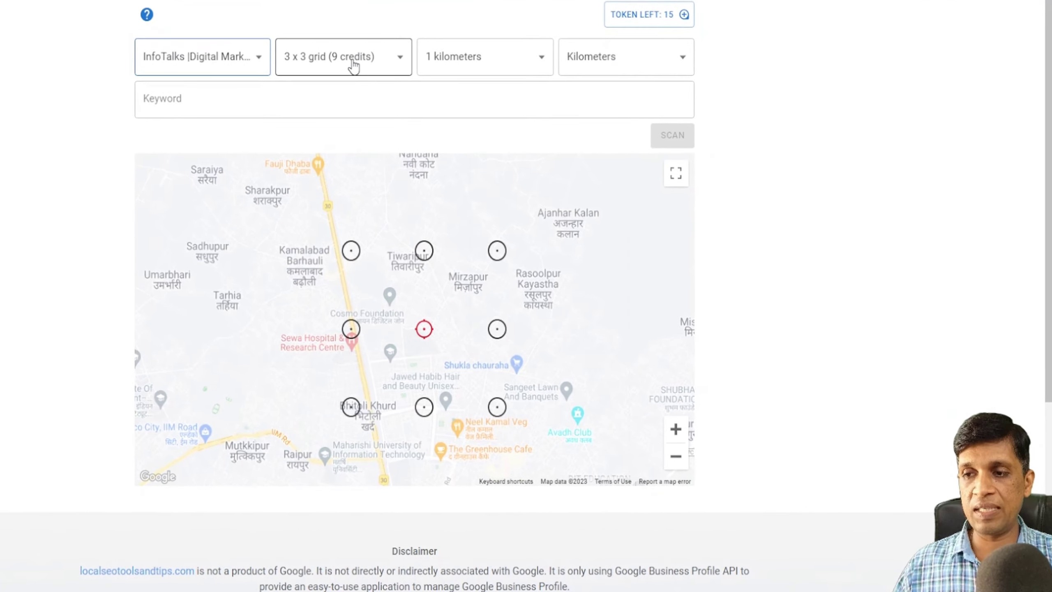
# Step: Check the available grid sizes, keep the 3 x 3 grid, and exclude only its northern middle point near Tiwaripur from the scan
pyautogui.click(354, 63)
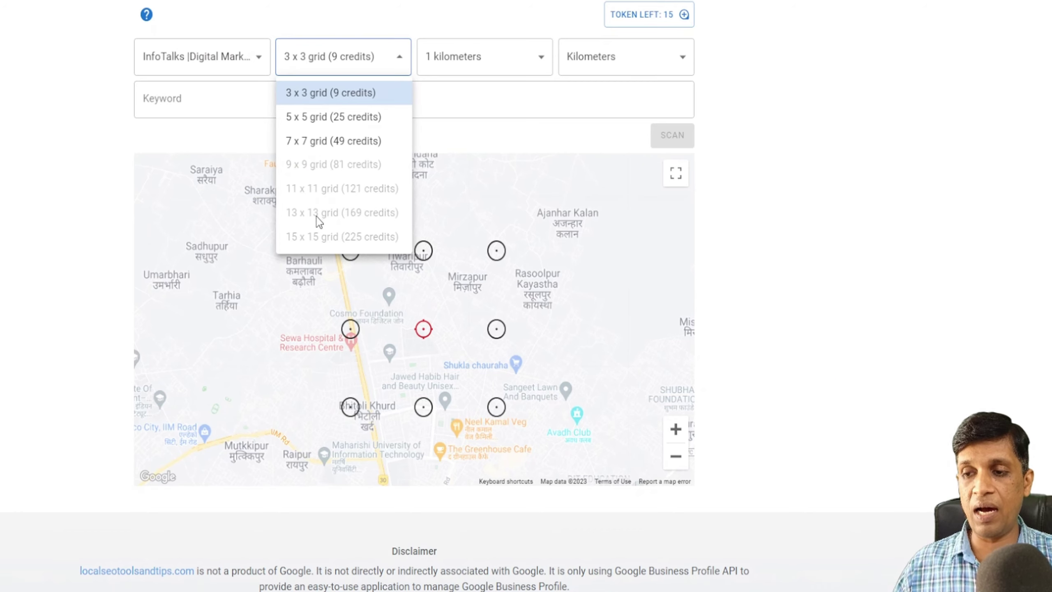
pyautogui.click(209, 100)
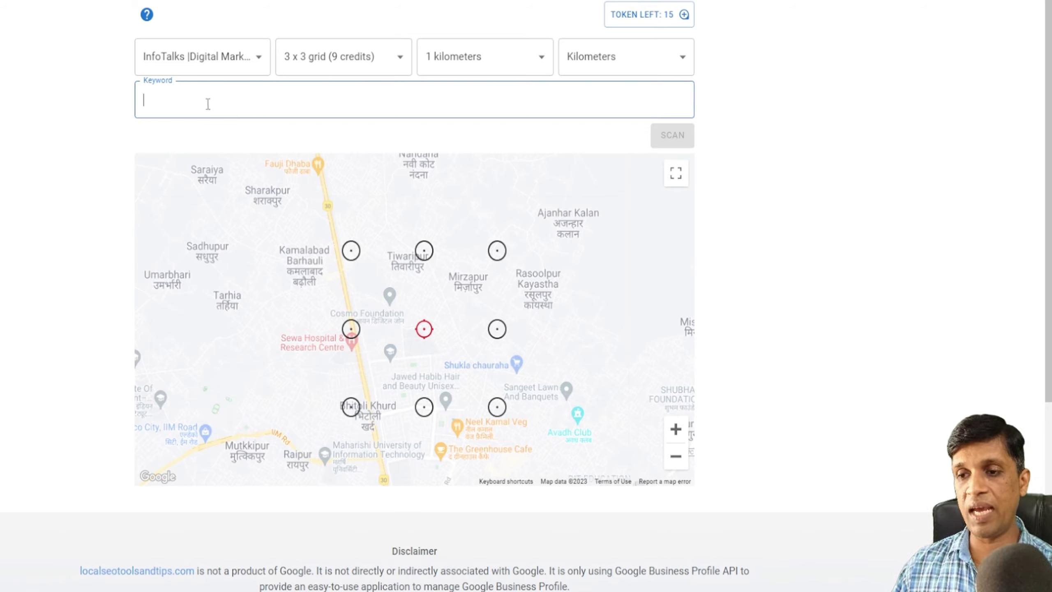
pyautogui.click(354, 261)
pyautogui.click(424, 253)
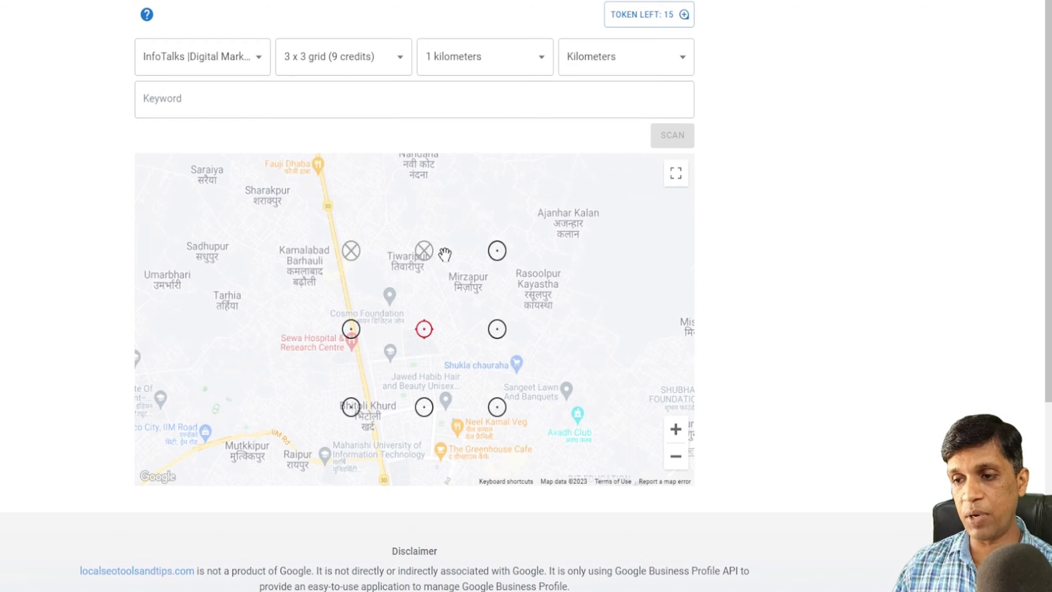
pyautogui.click(498, 254)
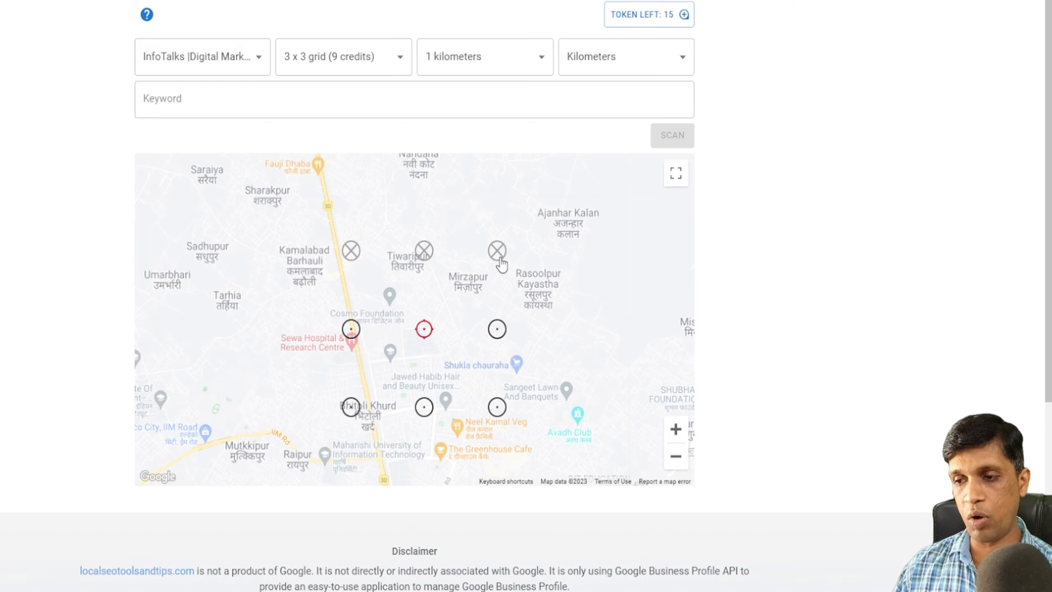
pyautogui.click(497, 250)
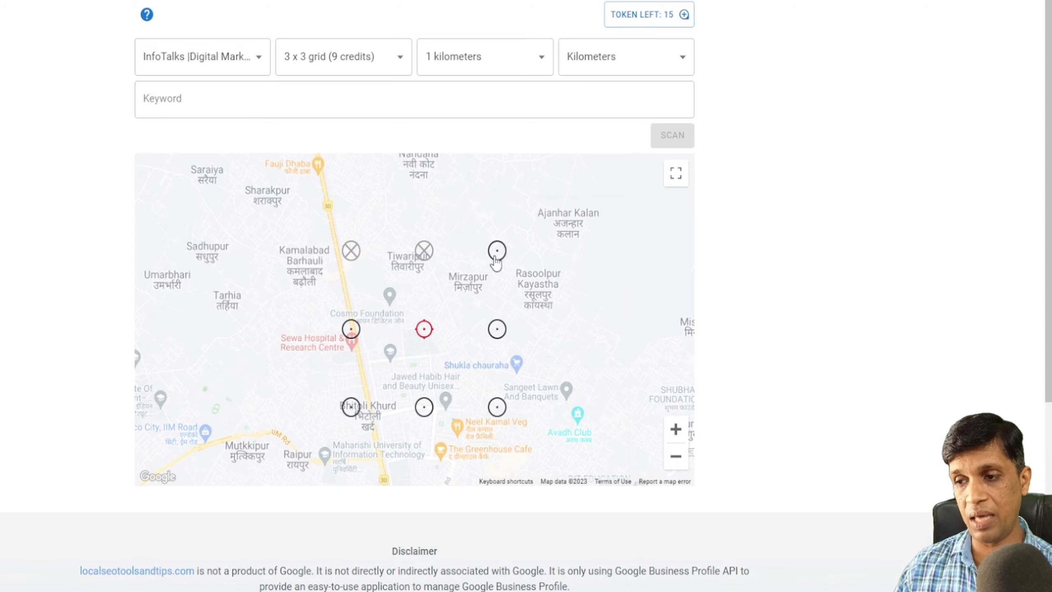
pyautogui.click(351, 252)
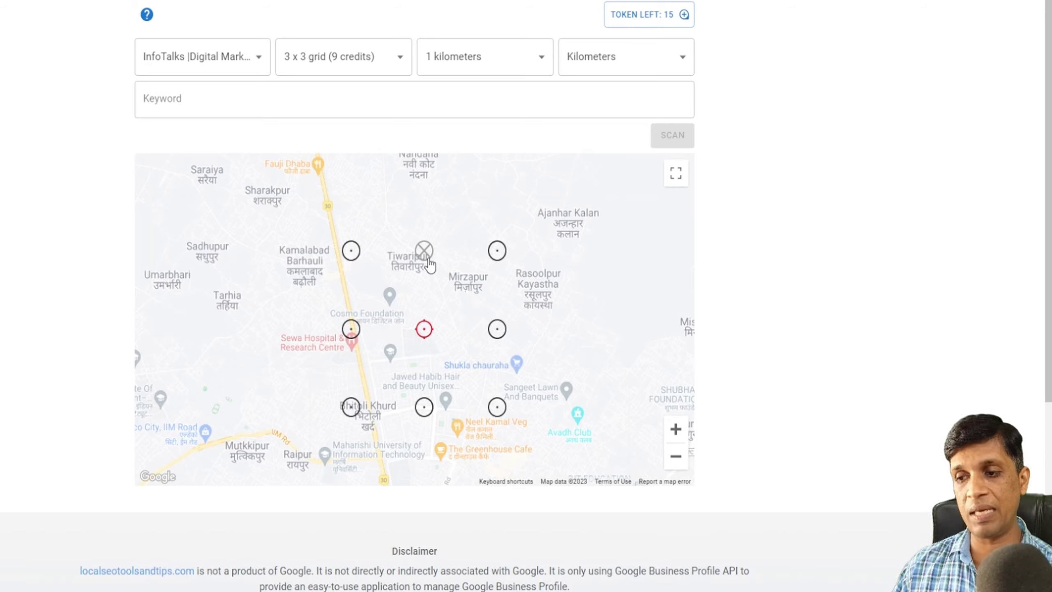
# Step: Scan the business's visibility for the keyword "digital marketing"
pyautogui.click(211, 92)
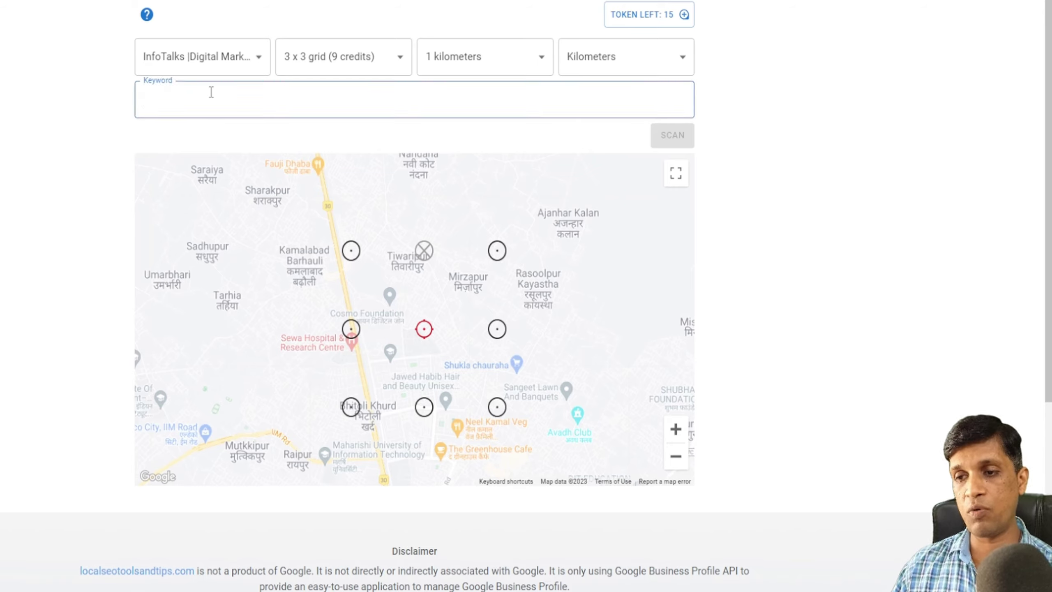
pyautogui.write('digital marketing')
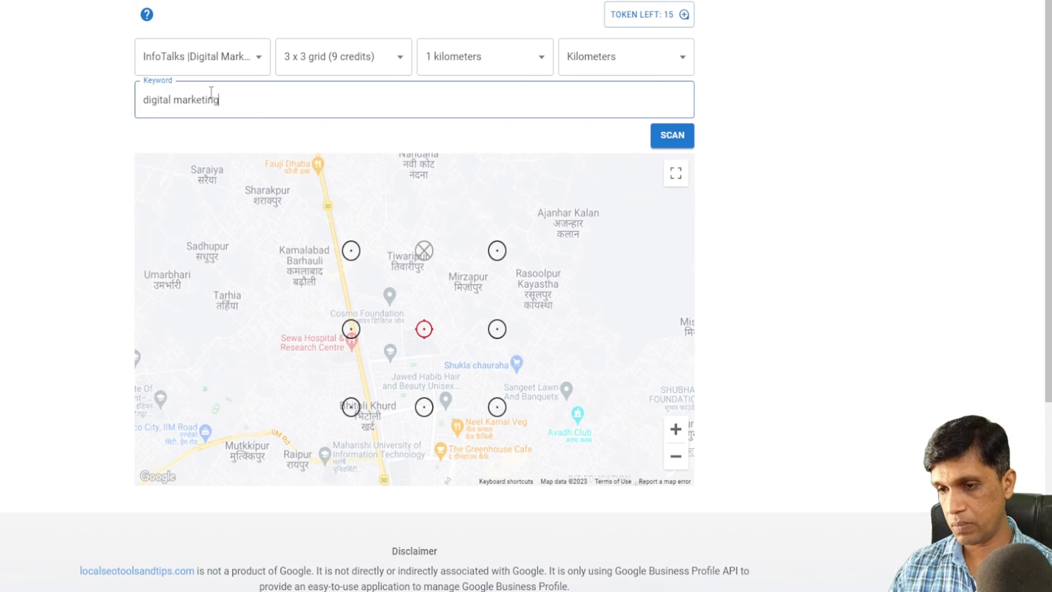
pyautogui.click(673, 138)
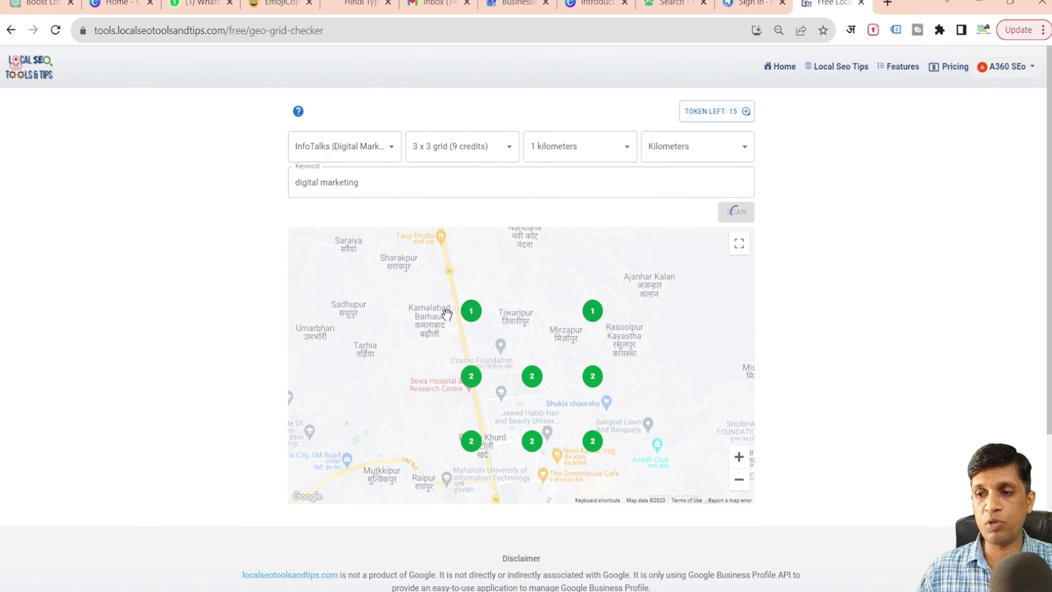
# Step: Examine the ranked list of competing businesses for the grid's northwest point, and close it
pyautogui.click(472, 313)
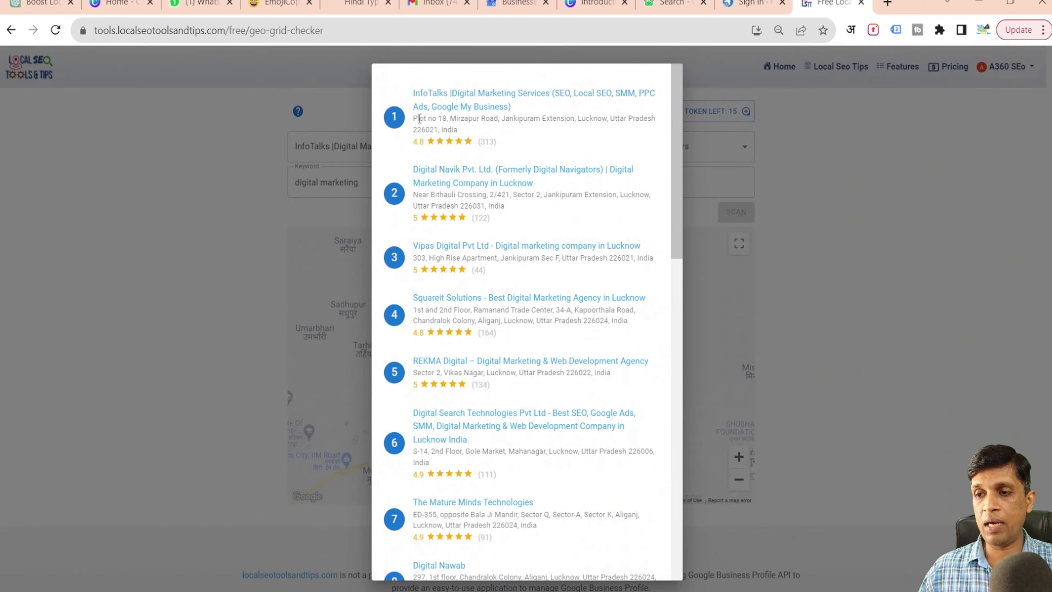
pyautogui.scroll(-15, 471, 375)
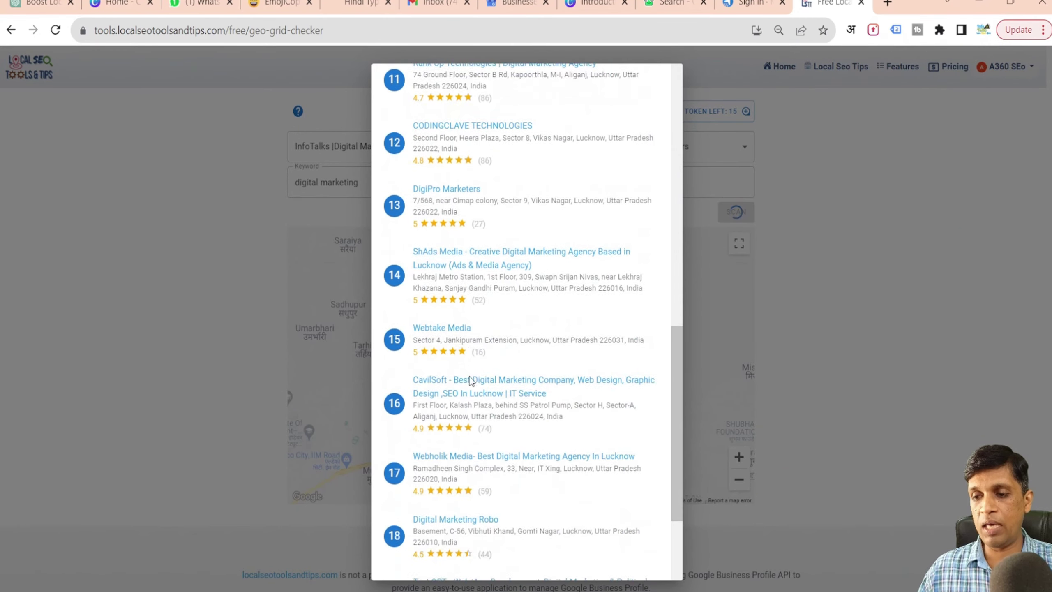
pyautogui.scroll(15, 476, 366)
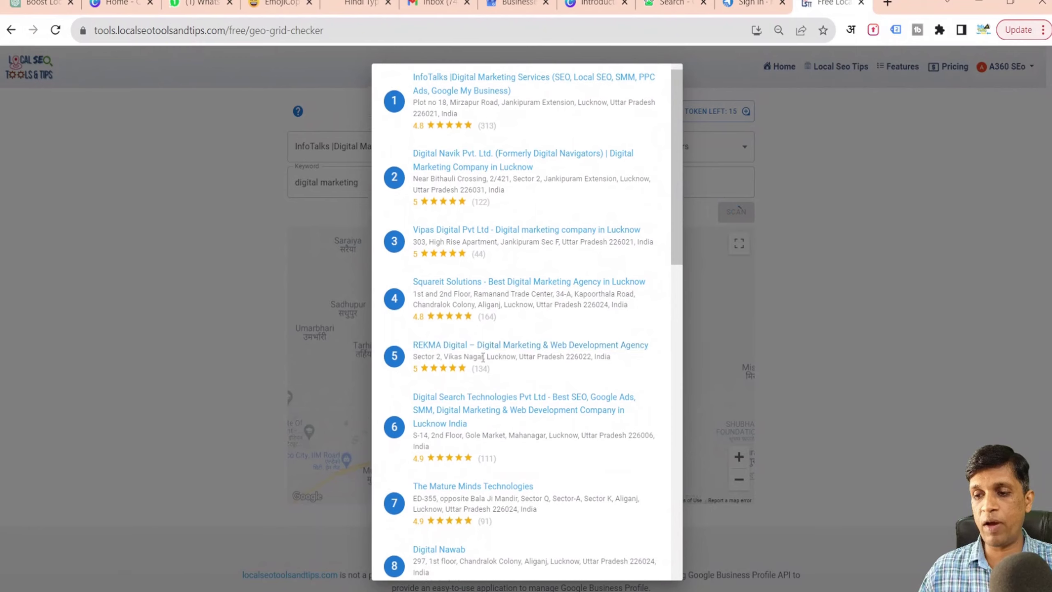
pyautogui.click(839, 292)
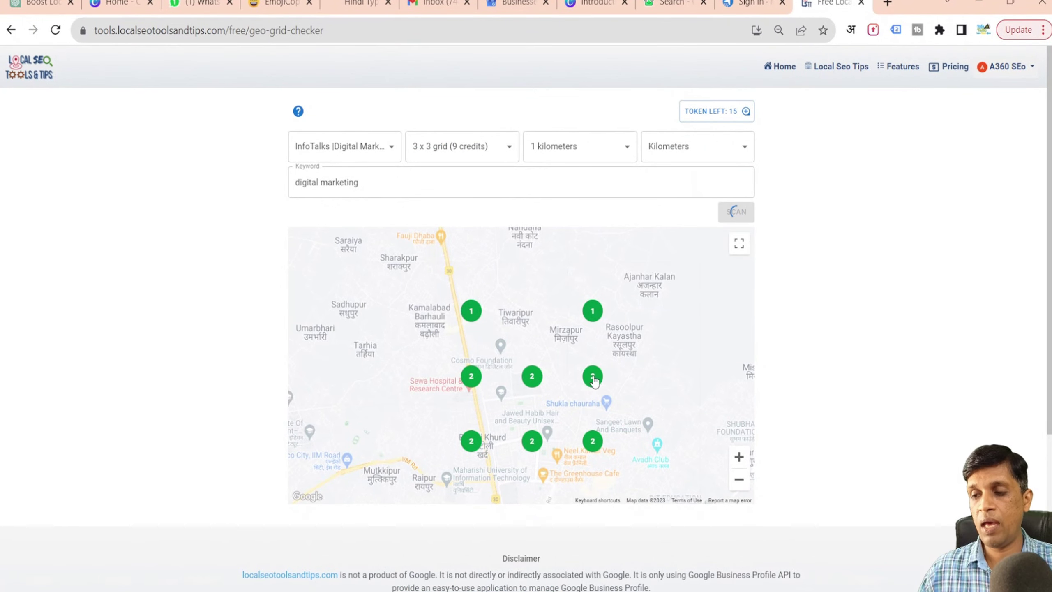
# Step: Examine the ranked list of competing businesses for the grid's middle point on the east side, and close it
pyautogui.click(595, 376)
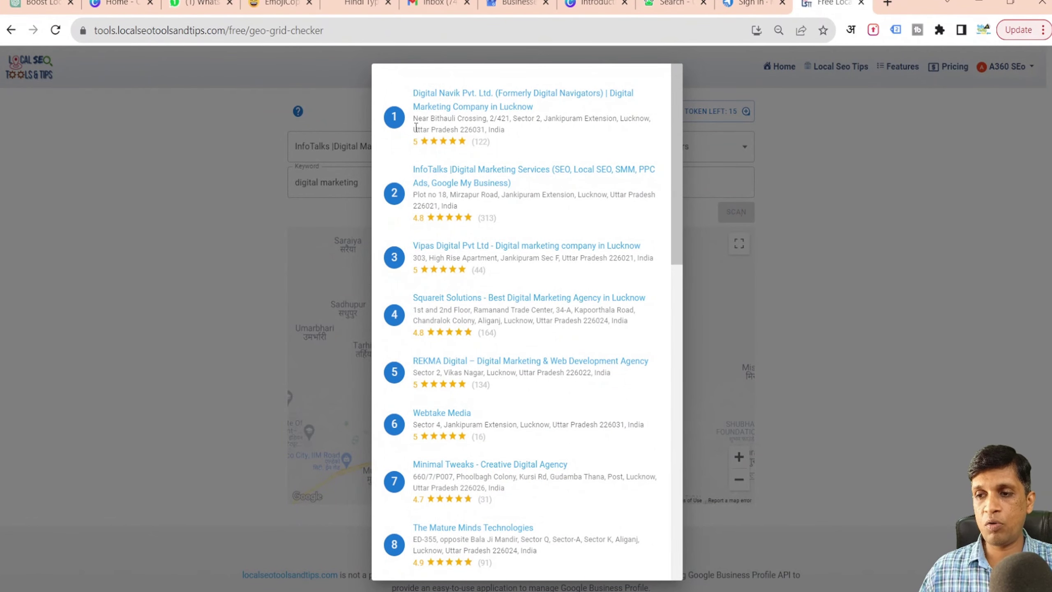
pyautogui.scroll(-15, 469, 393)
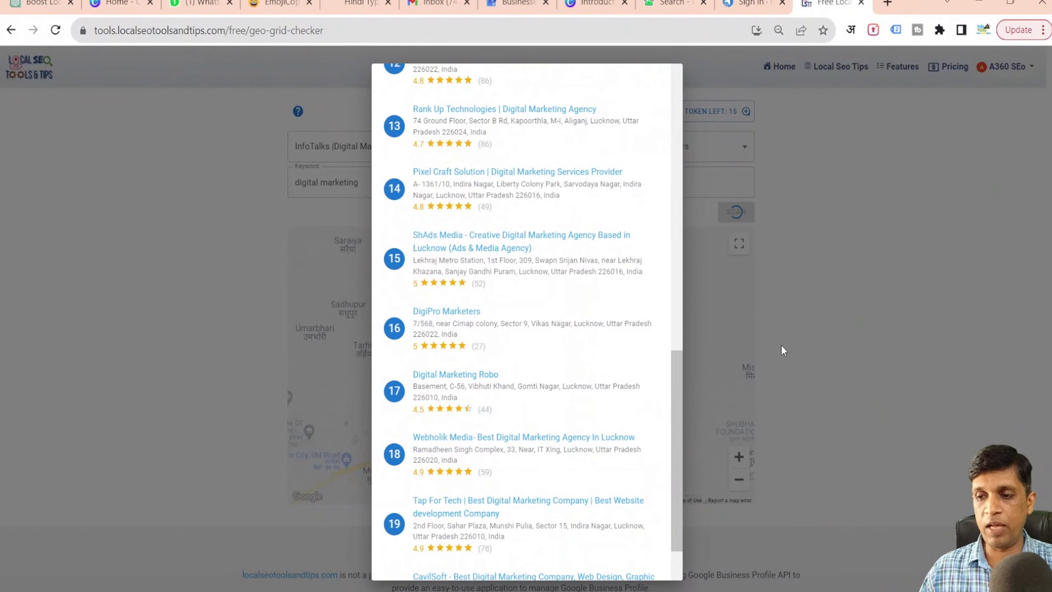
pyautogui.click(810, 346)
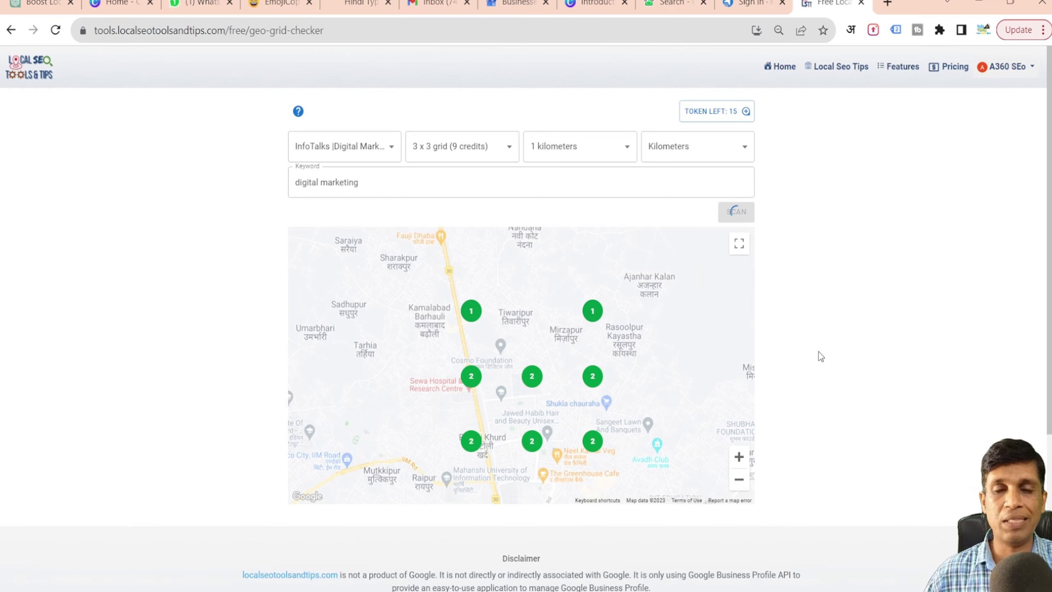
# Step: Open the digital marketing Hindi business in the GBP Growth Manager and go to its Geo Grid checker
pyautogui.click(479, 254)
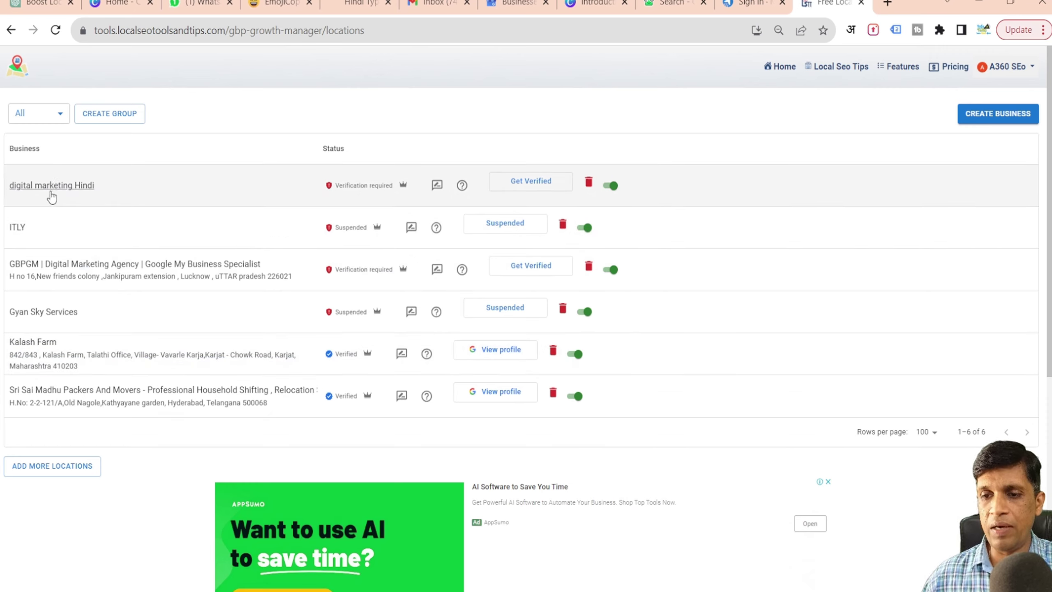
pyautogui.click(52, 197)
pyautogui.click(51, 197)
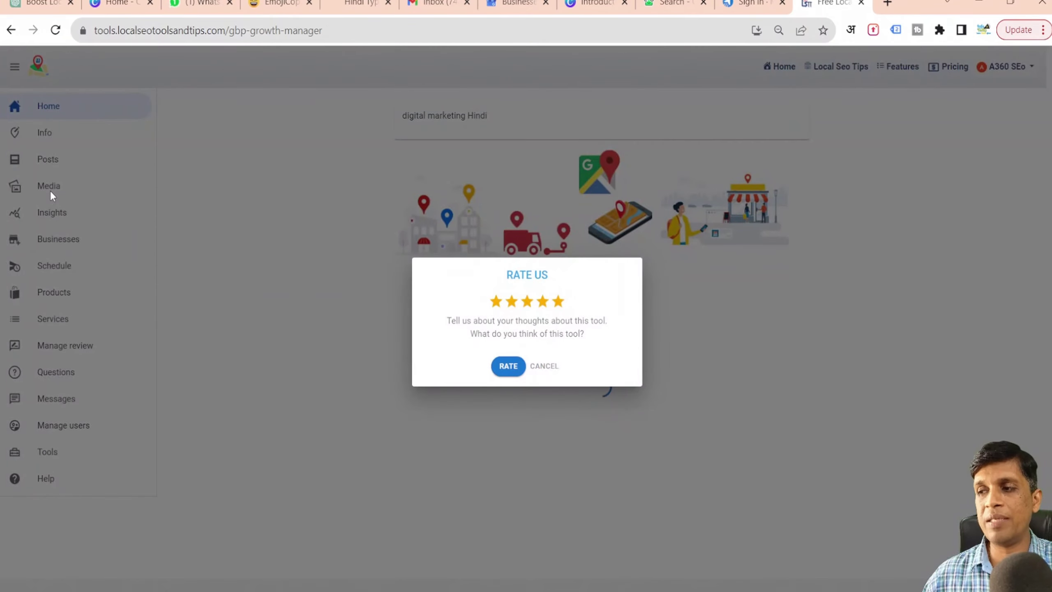
pyautogui.click(544, 366)
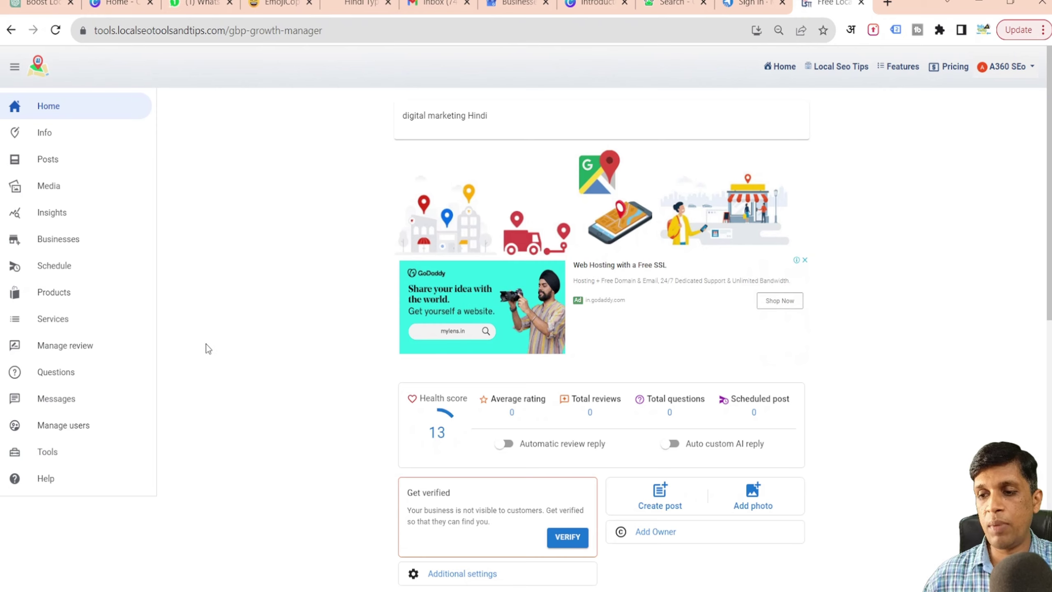
pyautogui.click(54, 453)
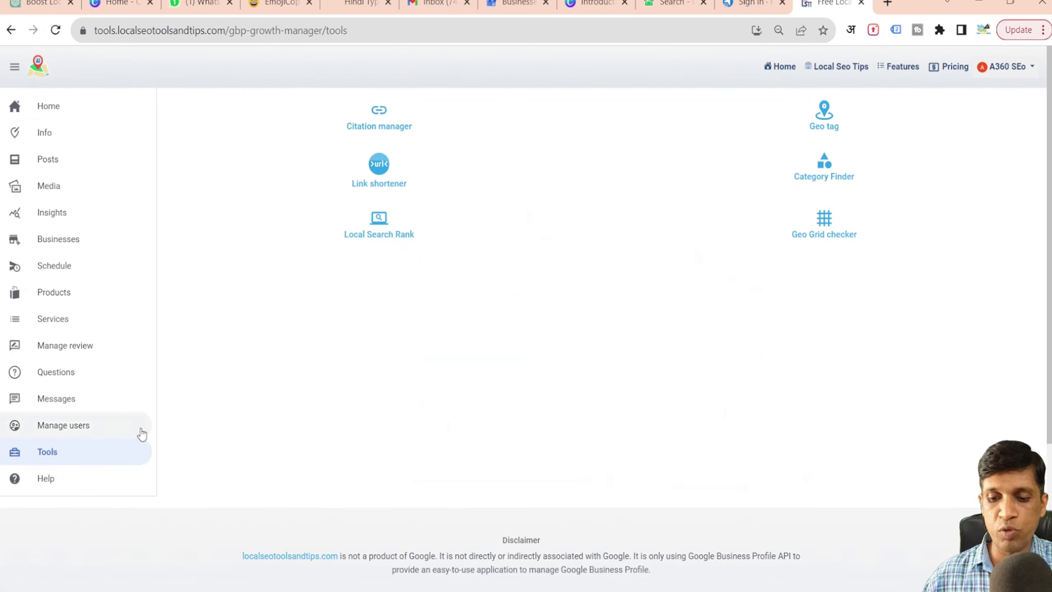
pyautogui.click(827, 235)
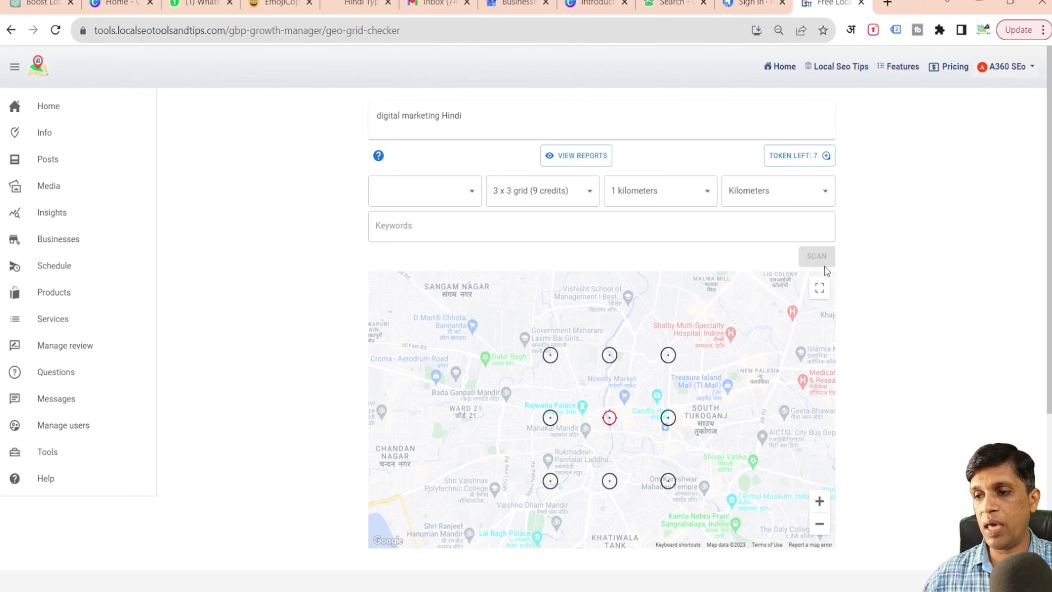
# Step: Review which businesses can be chosen for the grid scan, without selecting one
pyautogui.click(415, 205)
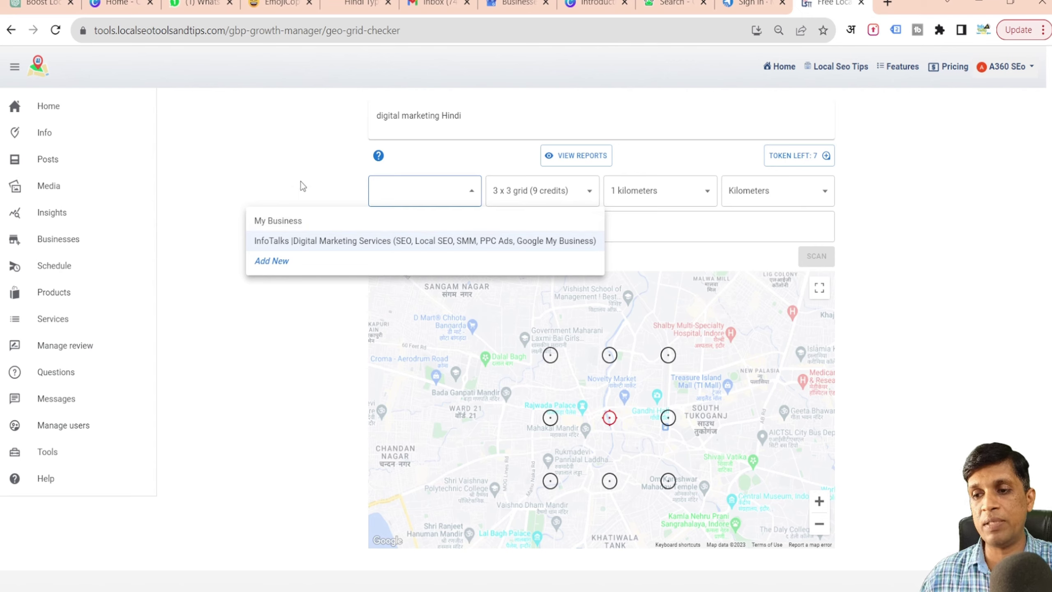
pyautogui.click(103, 160)
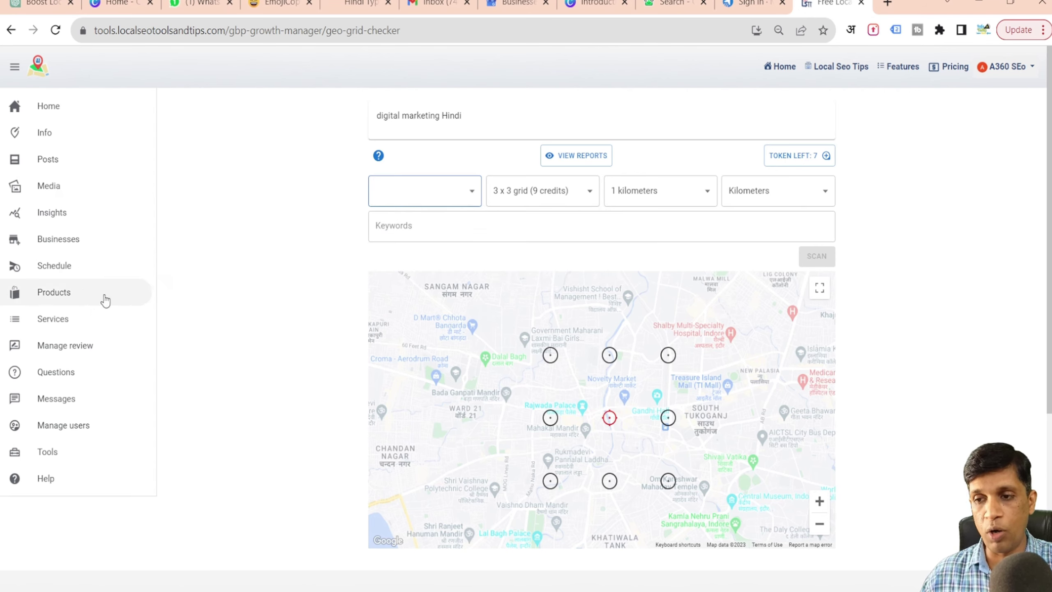
pyautogui.tripleClick(388, 115)
pyautogui.click(394, 201)
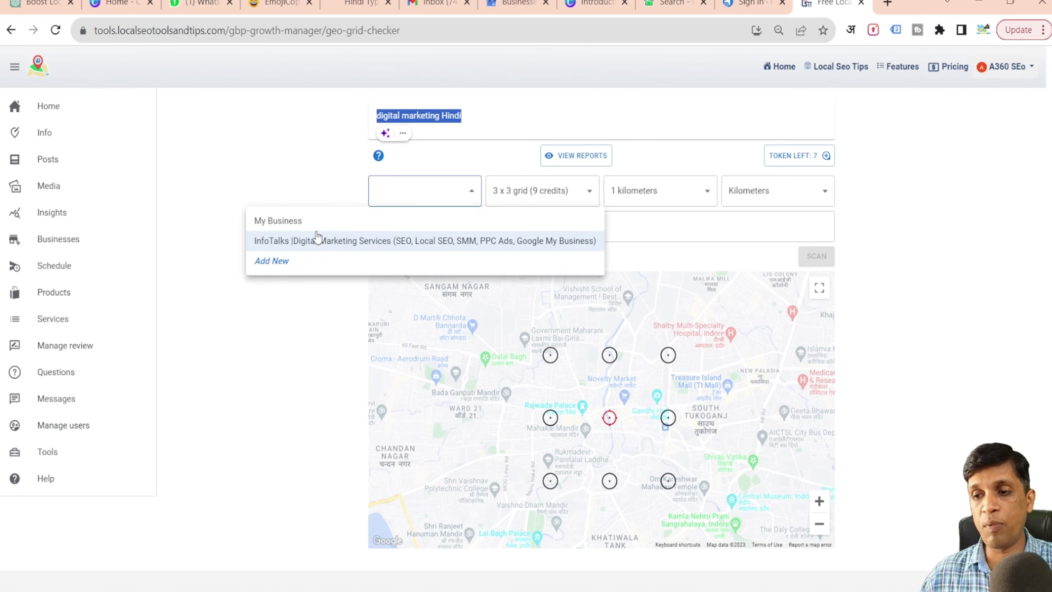
pyautogui.click(276, 179)
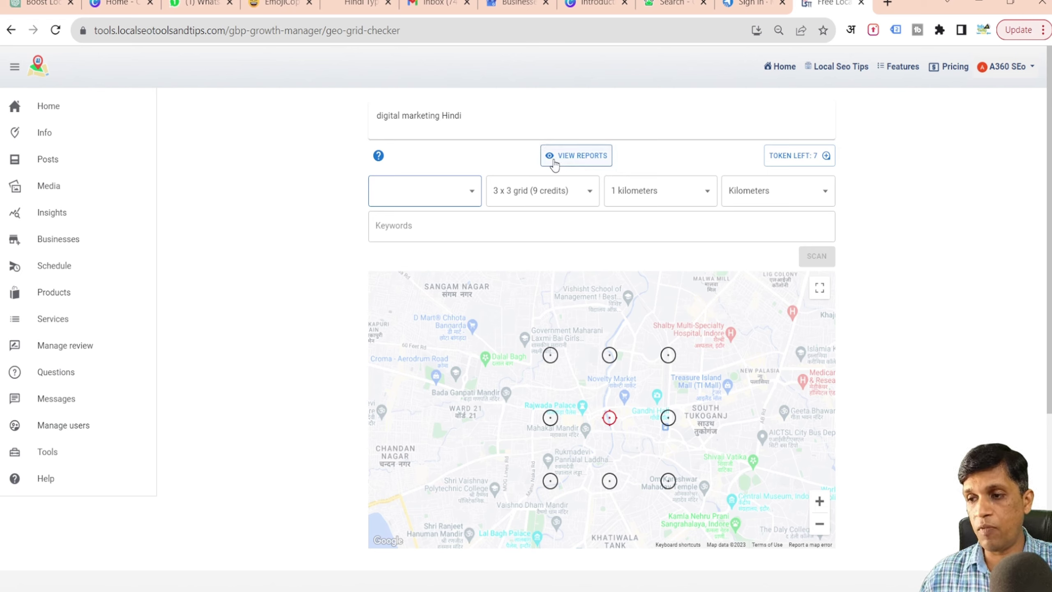
# Step: Show the saved scan reports for the InfoTalks business and examine the grid map of the "digital marketing" scan
pyautogui.click(569, 156)
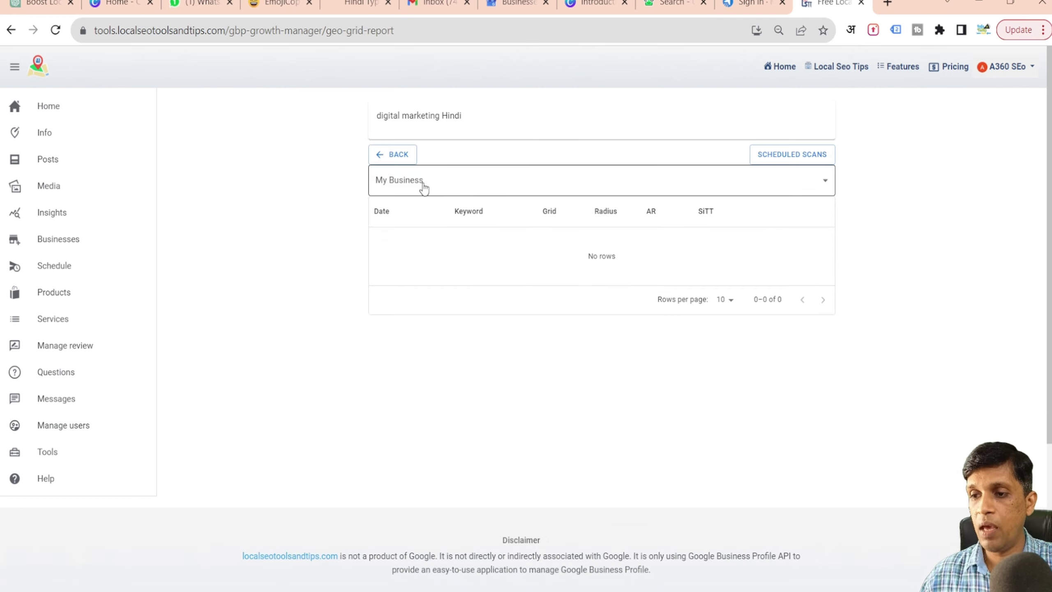
pyautogui.click(443, 183)
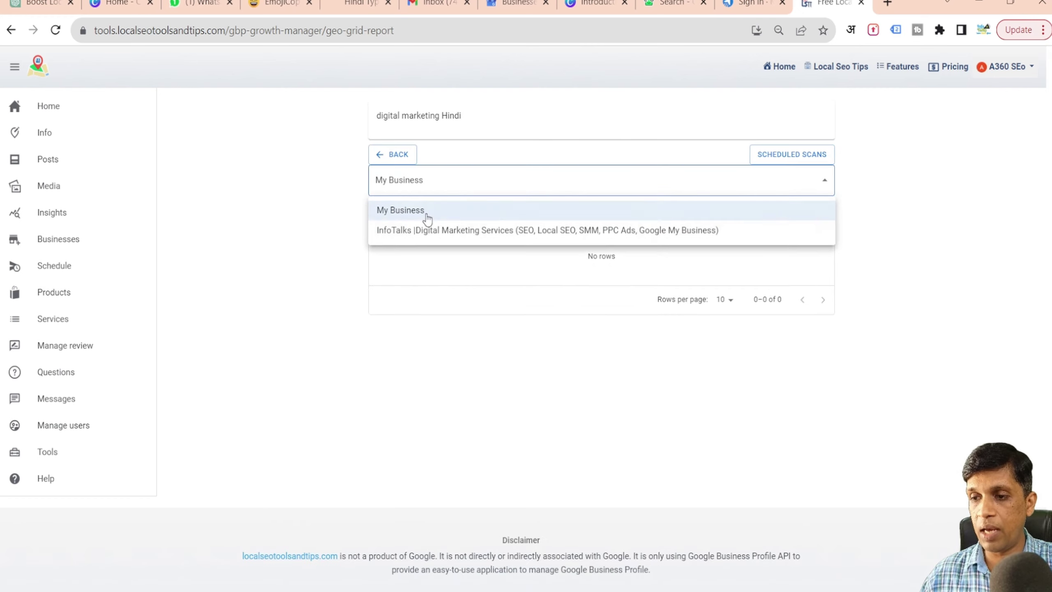
pyautogui.click(420, 231)
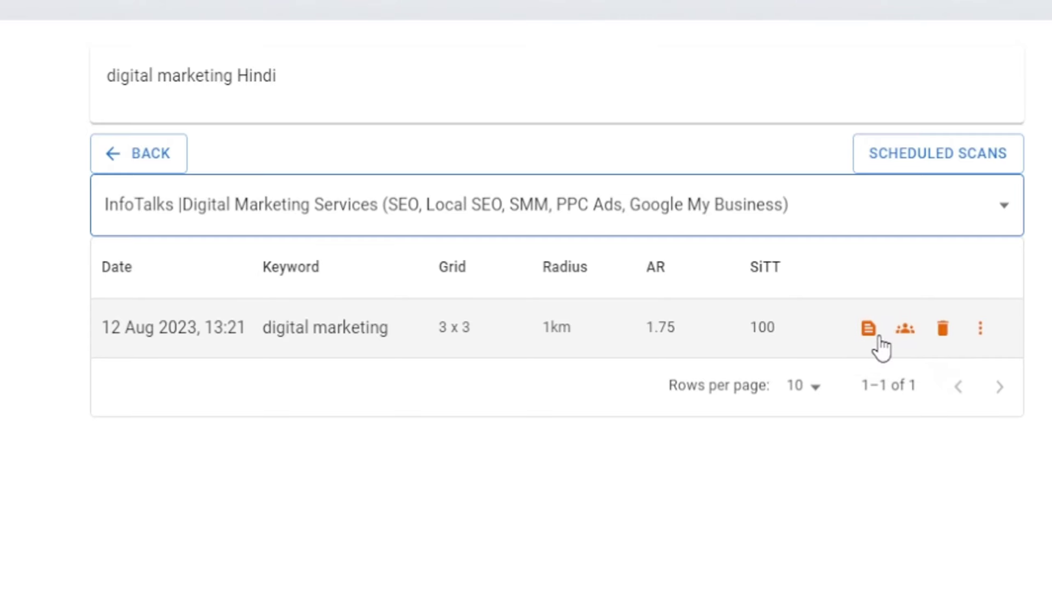
pyautogui.click(875, 337)
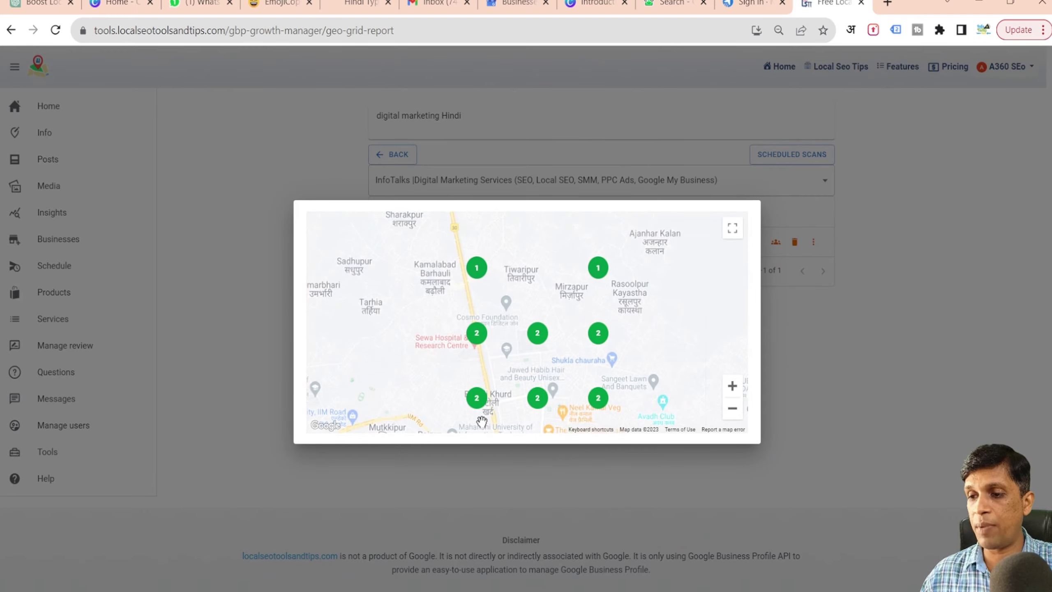
pyautogui.click(794, 343)
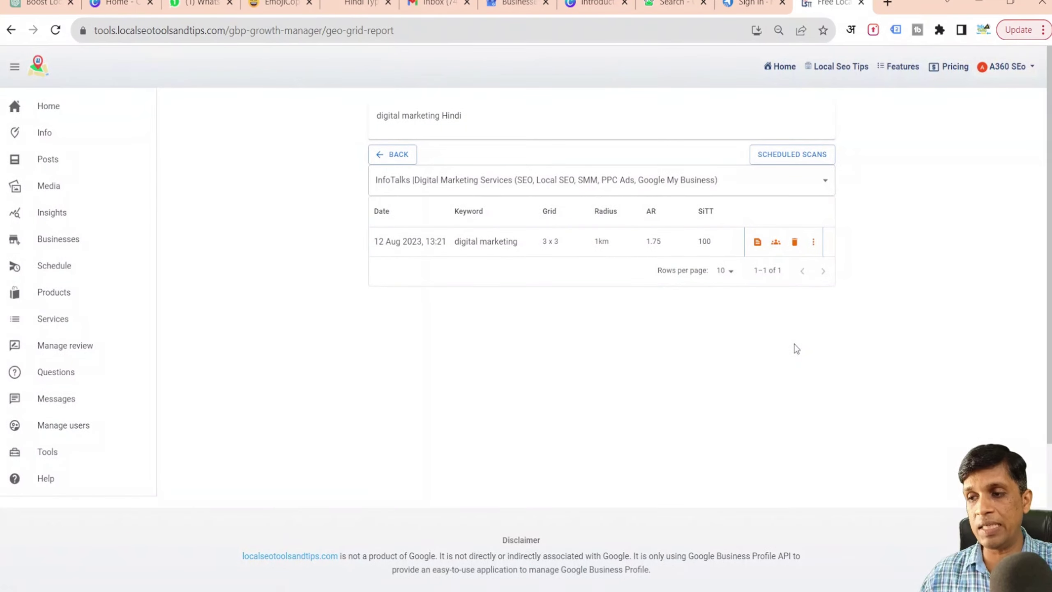
# Step: Open the competitors report of the "digital marketing" scan and compare the grid rankings of Sahil Digital Solutions and Rank Up Technologies
pyautogui.click(776, 243)
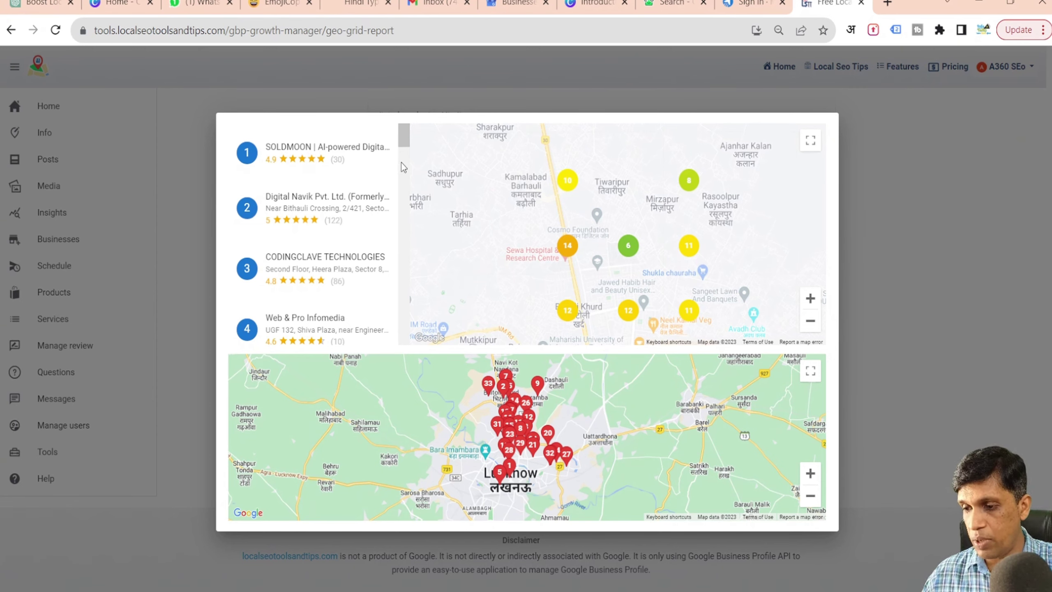
pyautogui.moveTo(401, 136)
pyautogui.mouseDown()
pyautogui.moveTo(408, 221)
pyautogui.moveTo(395, 356)
pyautogui.moveTo(394, 139)
pyautogui.mouseUp()
pyautogui.scroll(-3, 340, 254)
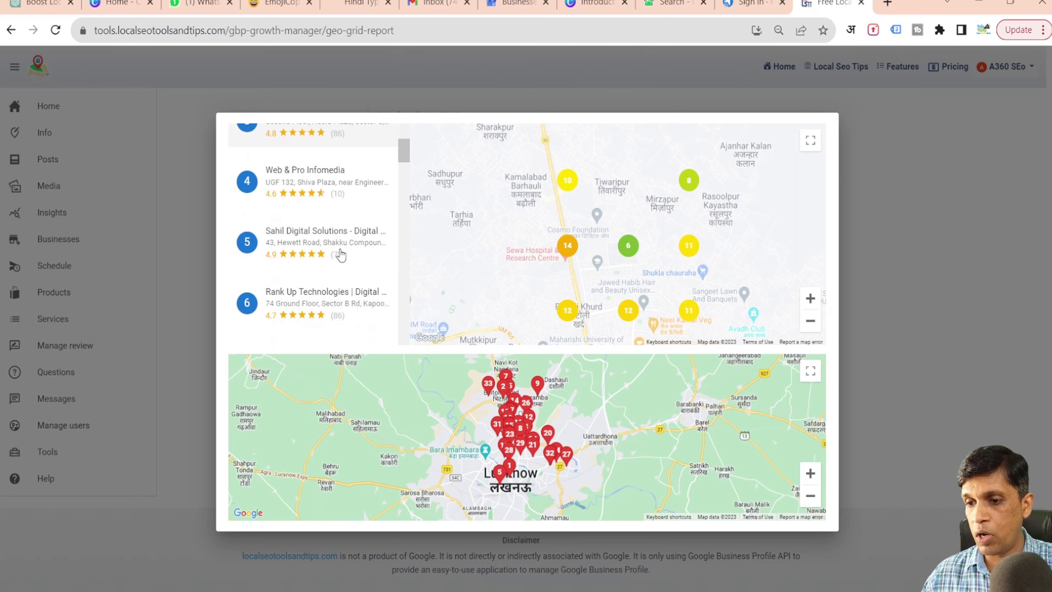
pyautogui.click(318, 233)
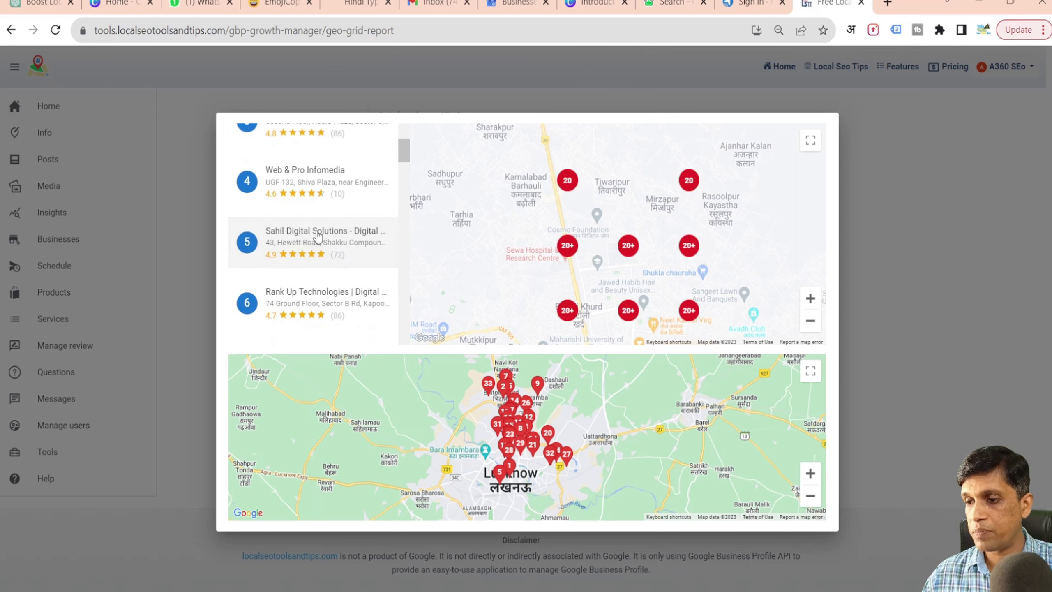
pyautogui.click(308, 301)
pyautogui.scroll(-3, 322, 258)
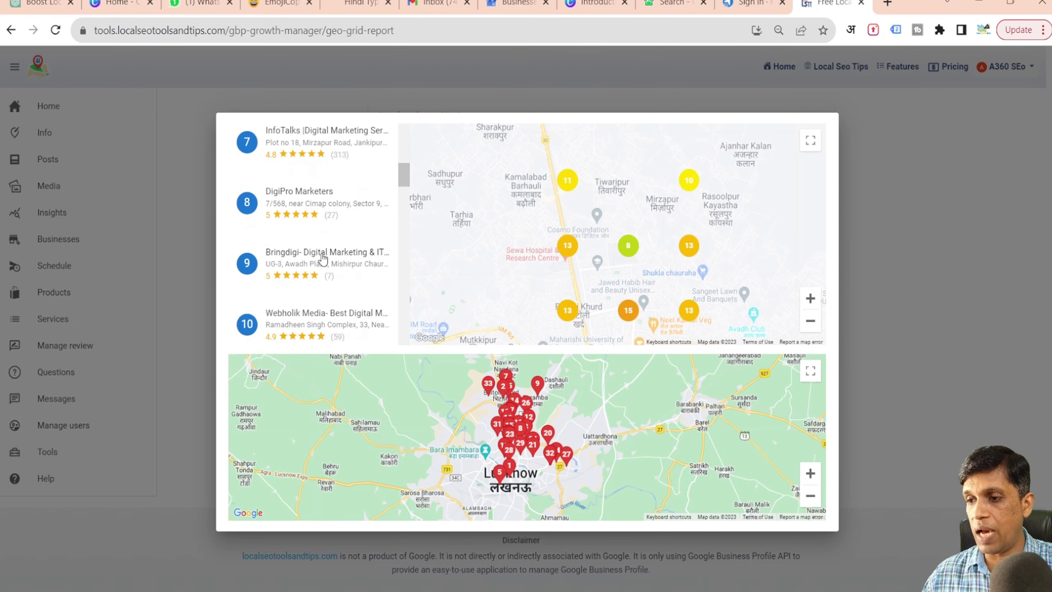
# Step: Look through the remaining competing businesses down to the end of the ranked list
pyautogui.scroll(-3, 323, 257)
pyautogui.scroll(-4, 323, 258)
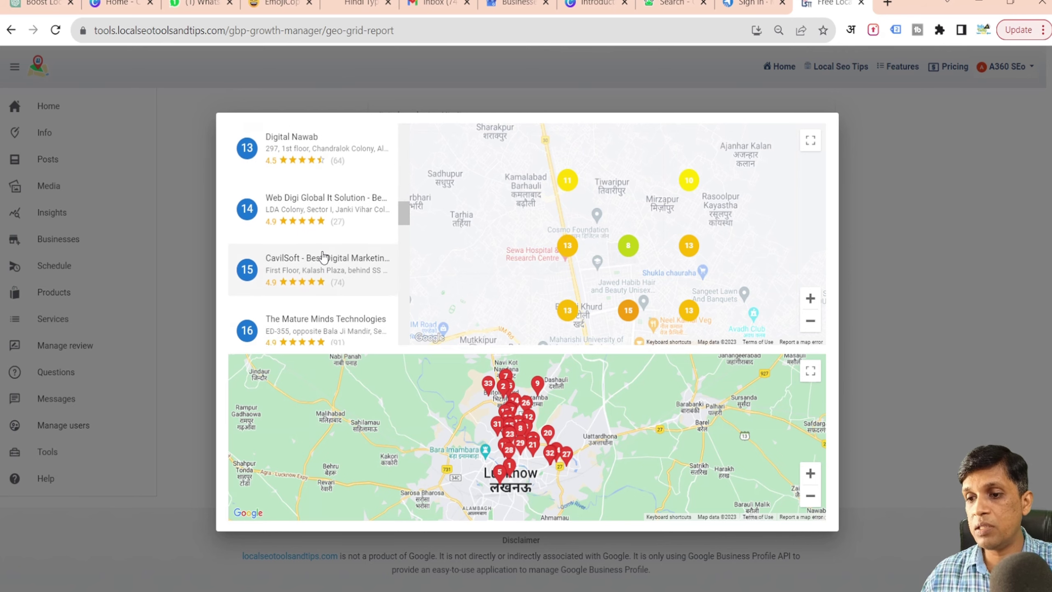
pyautogui.scroll(-3, 324, 258)
pyautogui.scroll(-6, 324, 258)
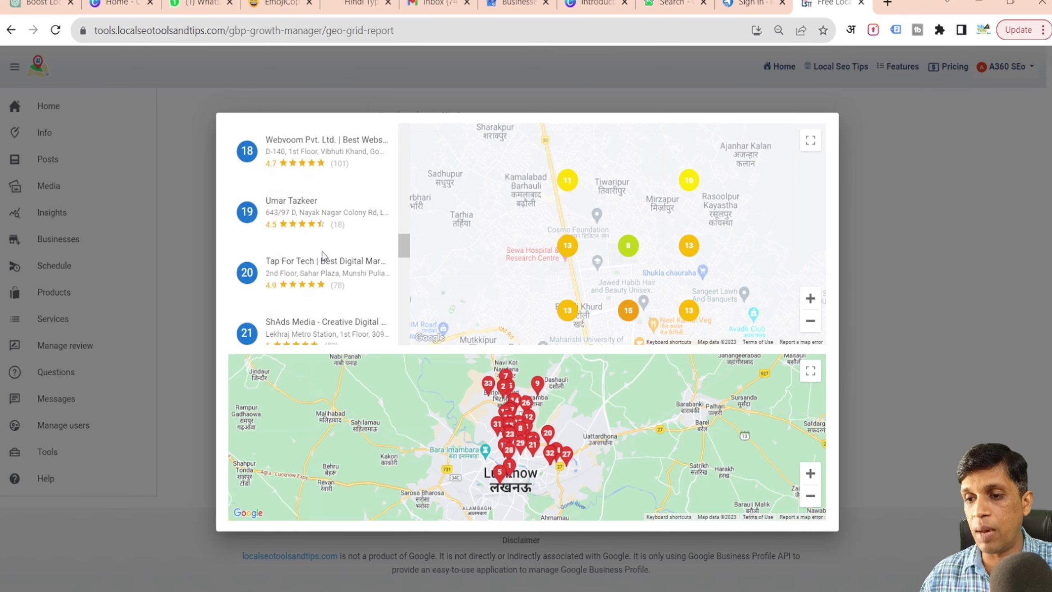
pyautogui.scroll(-9, 324, 257)
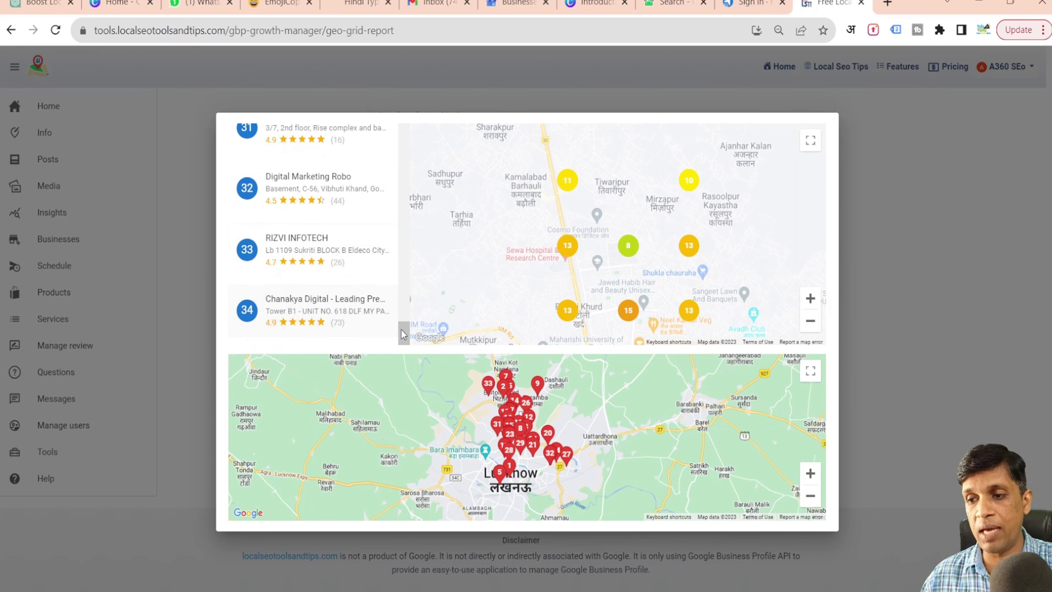
# Step: Compare the grid rankings of InfoTalks with those of Rank Up Technologies, and close the competitors report
pyautogui.moveTo(403, 334); pyautogui.dragTo(398, 165)
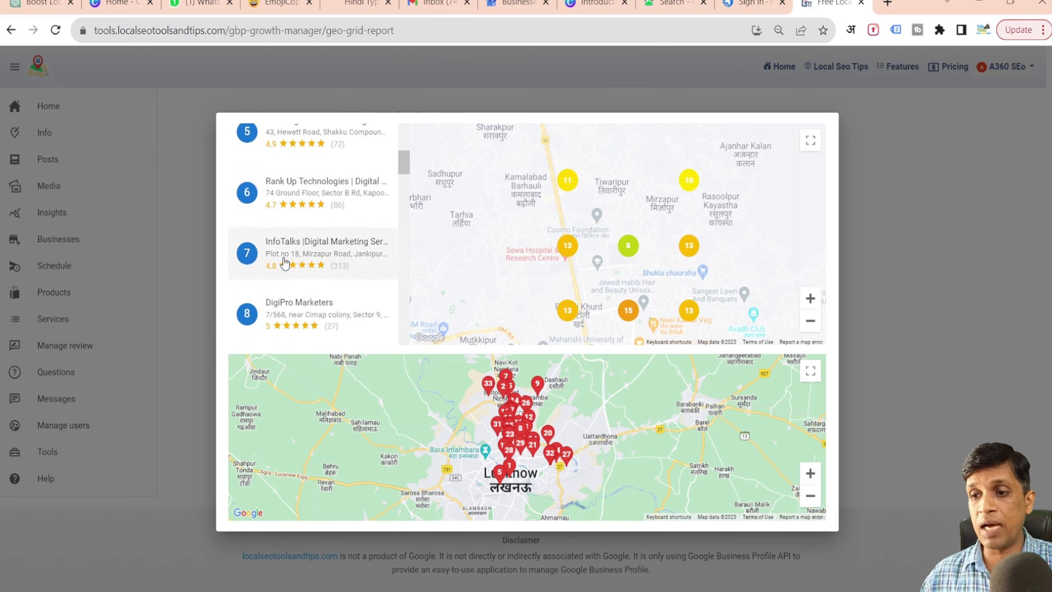
pyautogui.click(304, 260)
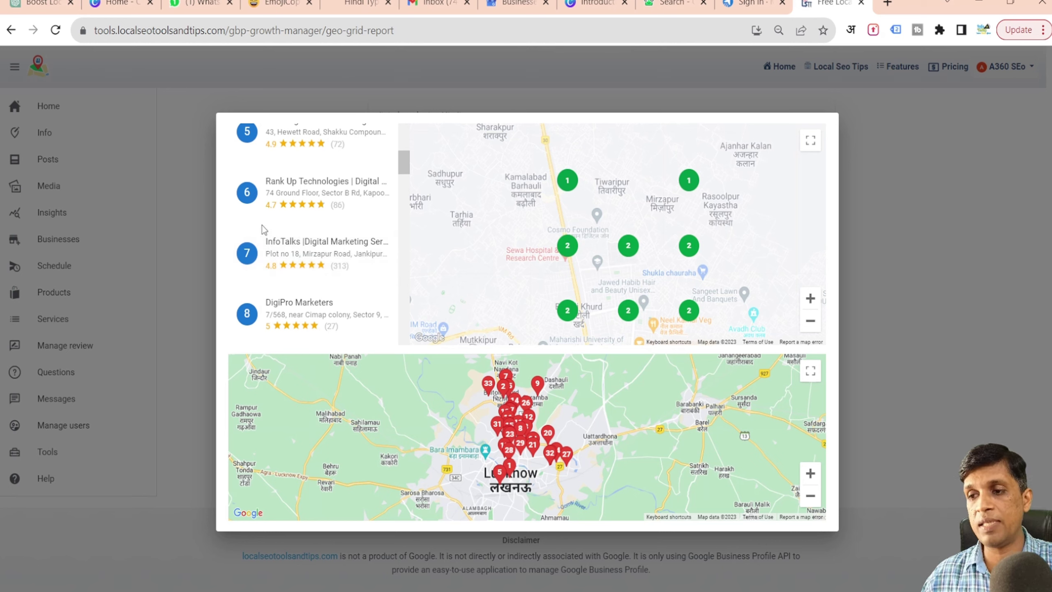
pyautogui.click(277, 203)
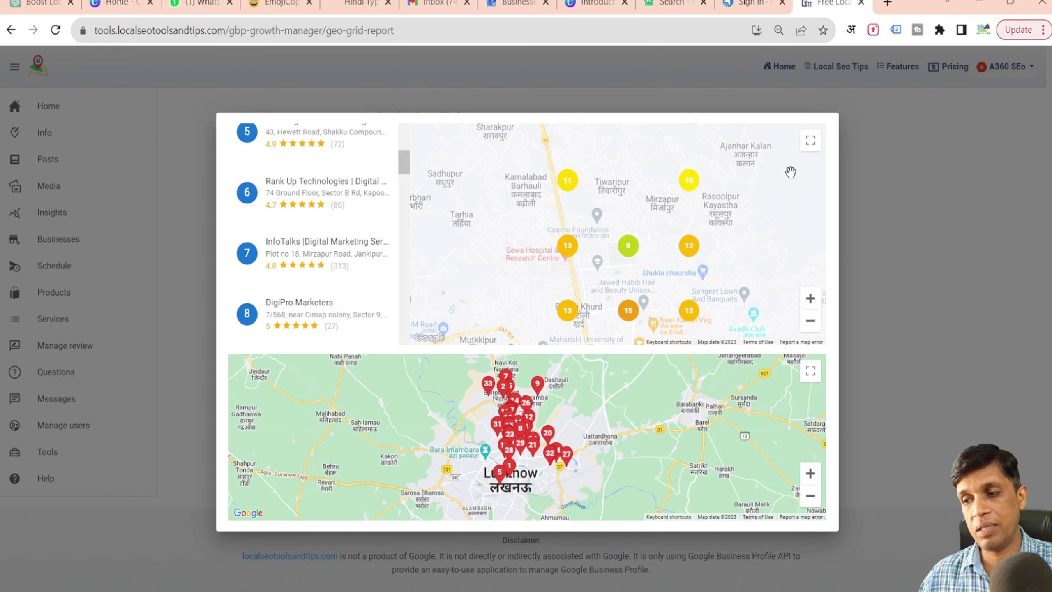
pyautogui.click(919, 318)
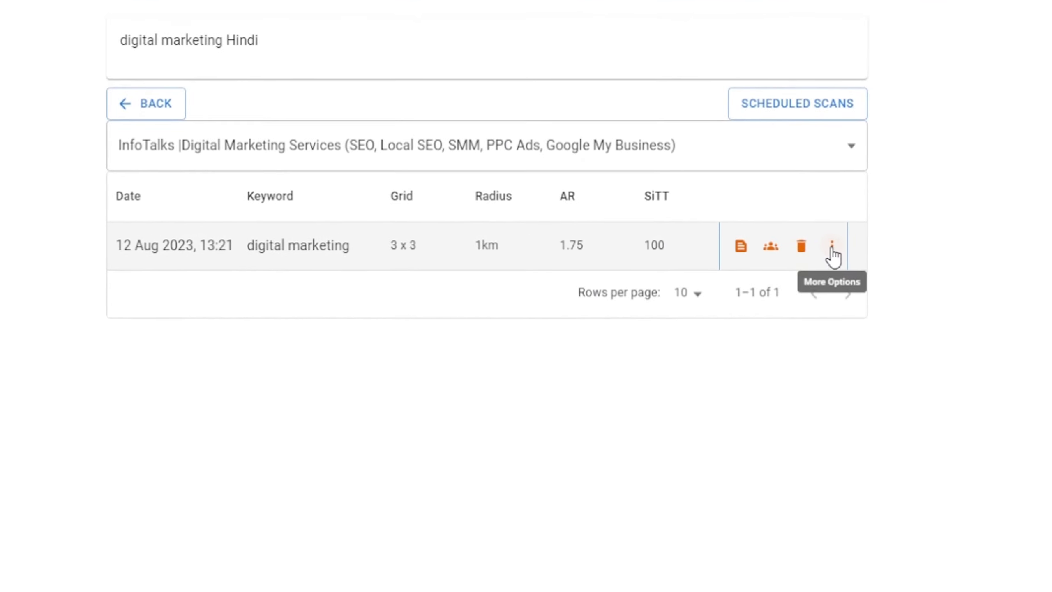
# Step: Review the Schedule Auto Scan settings and frequency choices for the "digital marketing" scan, and close them without saving
pyautogui.click(832, 250)
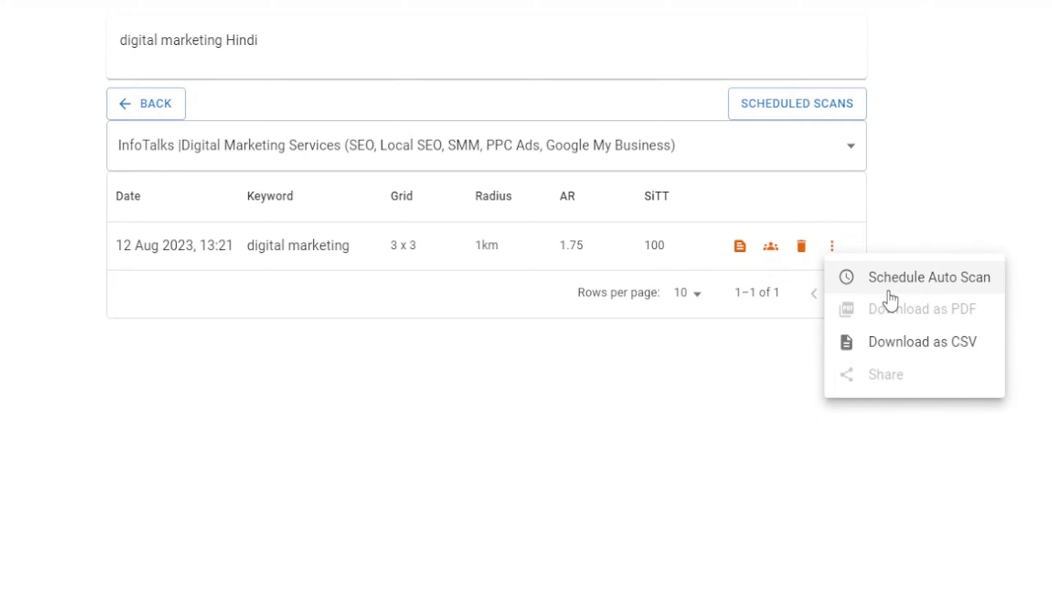
pyautogui.click(905, 286)
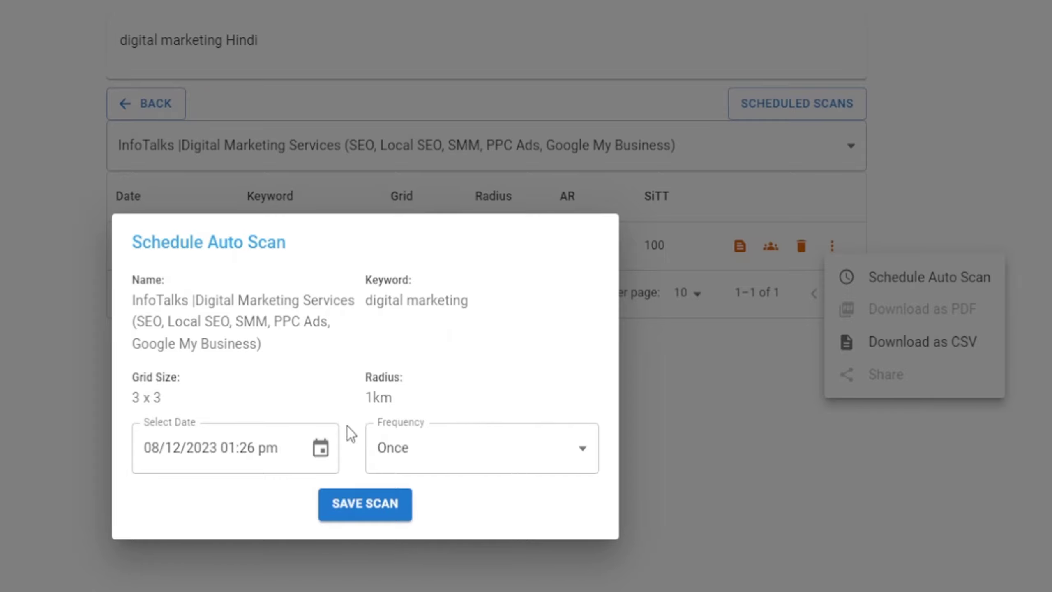
pyautogui.click(477, 449)
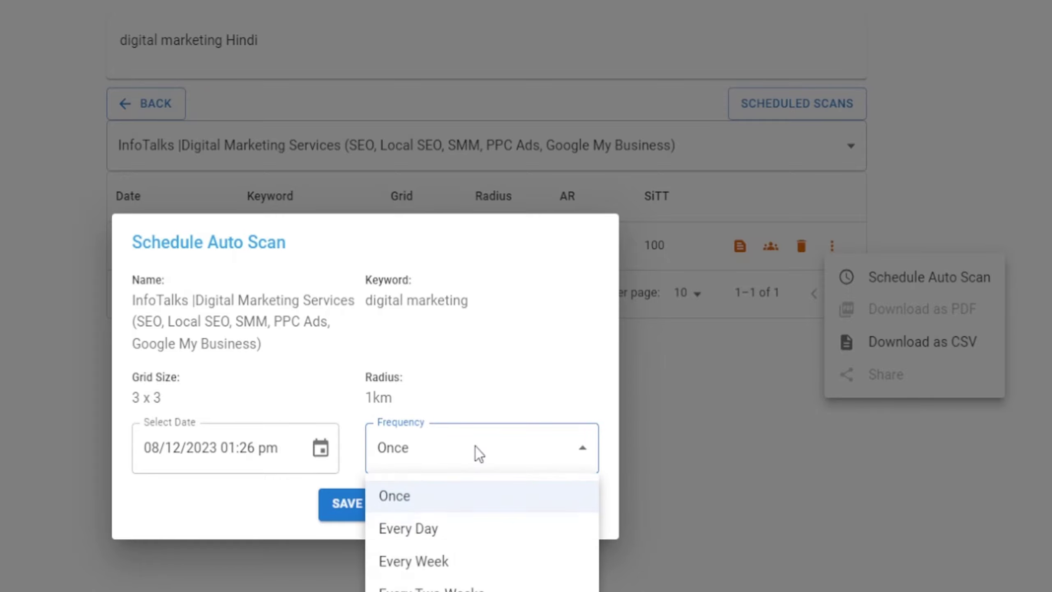
pyautogui.click(476, 450)
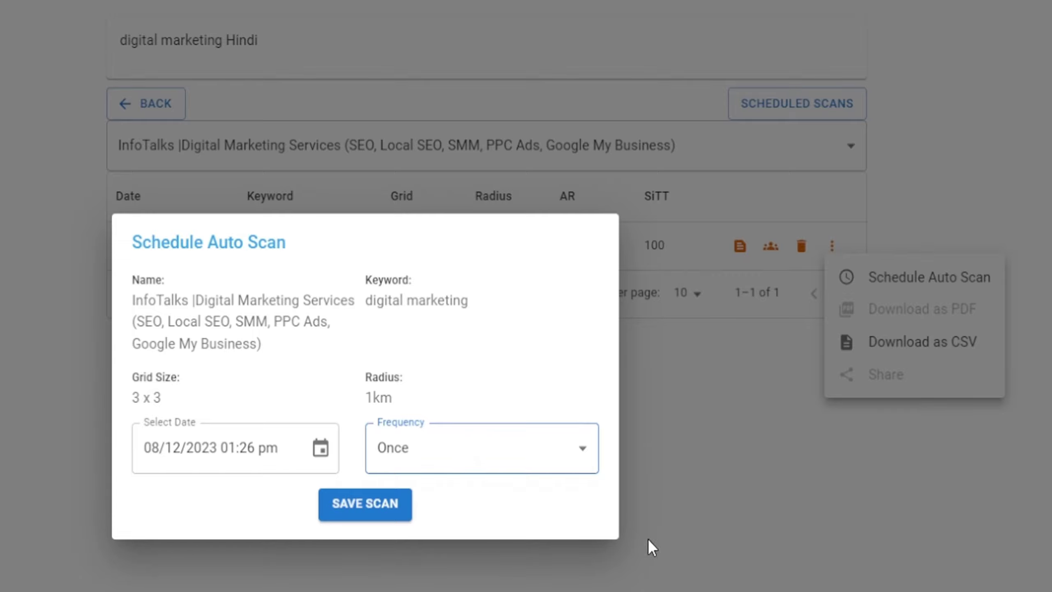
pyautogui.click(761, 501)
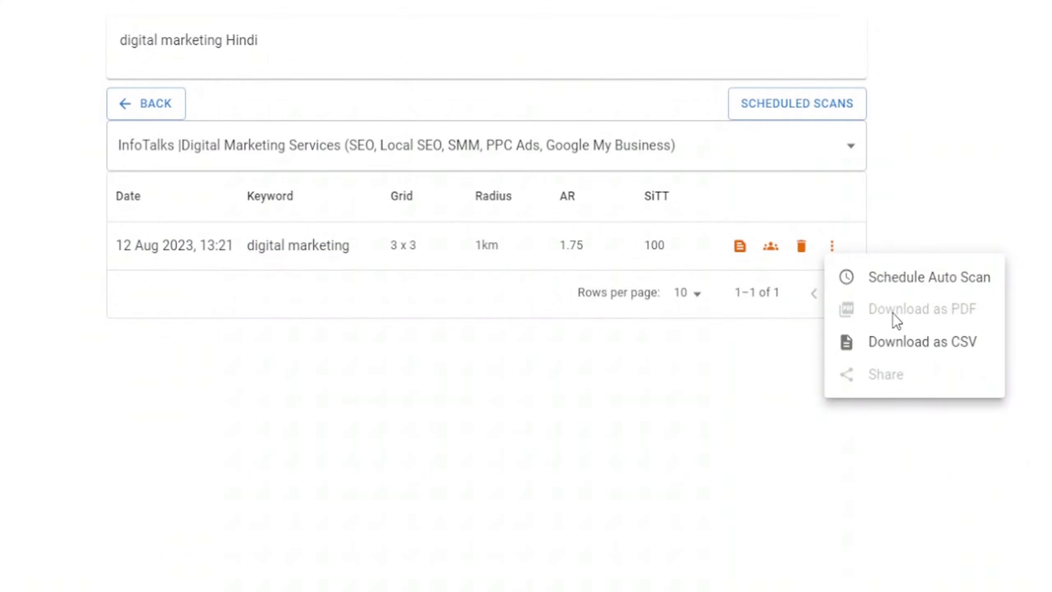
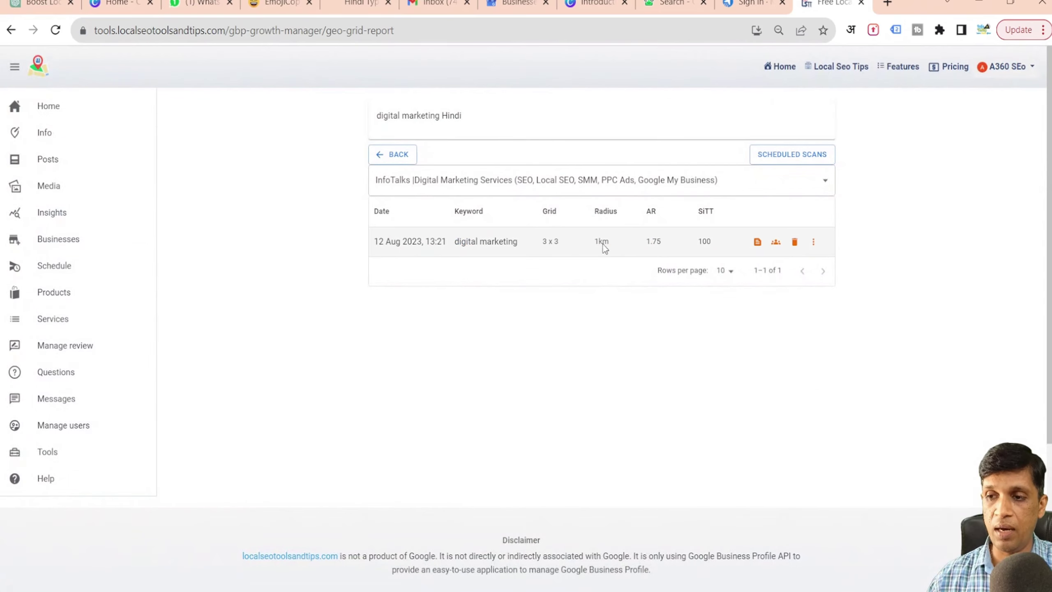
# Step: Return to the Geo Grid checker and move the grid's north-west point near D Mart Chhota Bangarda and its south-west point to Sirpur Tank
pyautogui.click(387, 159)
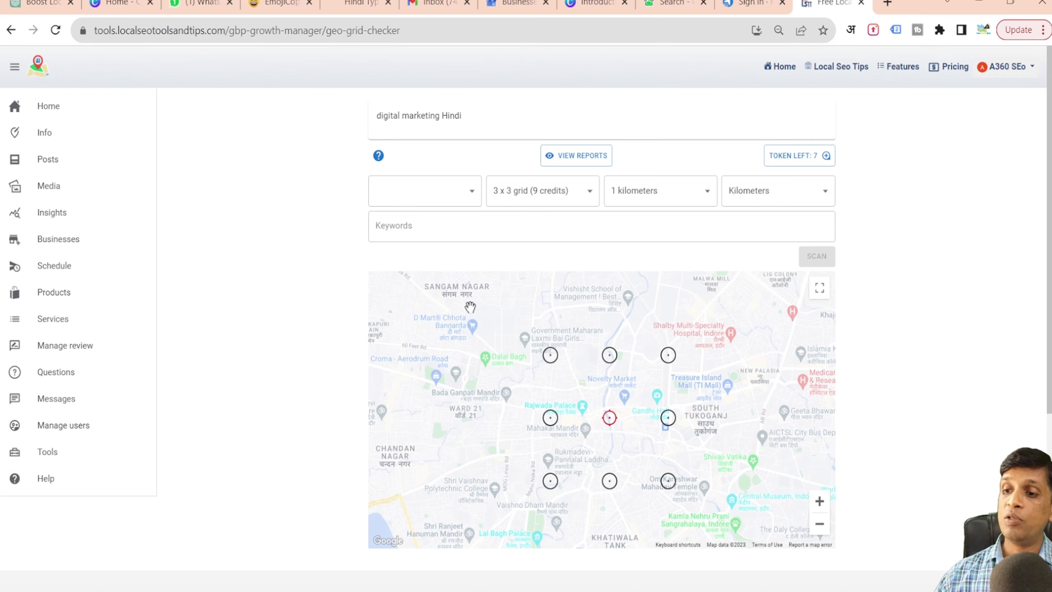
pyautogui.moveTo(551, 358)
pyautogui.mouseDown()
pyautogui.moveTo(486, 360)
pyautogui.moveTo(503, 348)
pyautogui.moveTo(495, 325)
pyautogui.mouseUp()
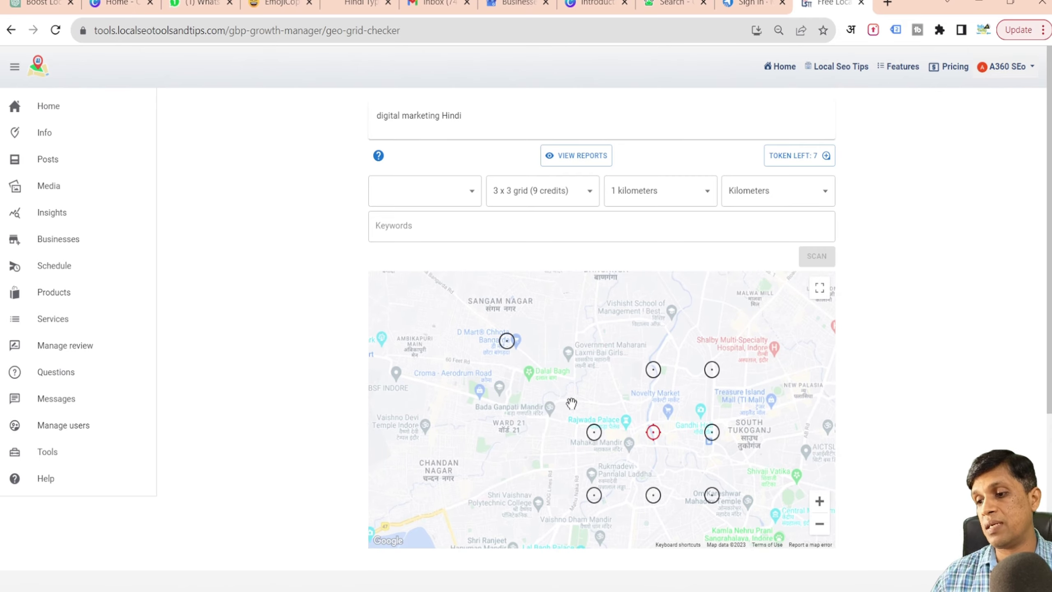
pyautogui.scroll(-2, 571, 403)
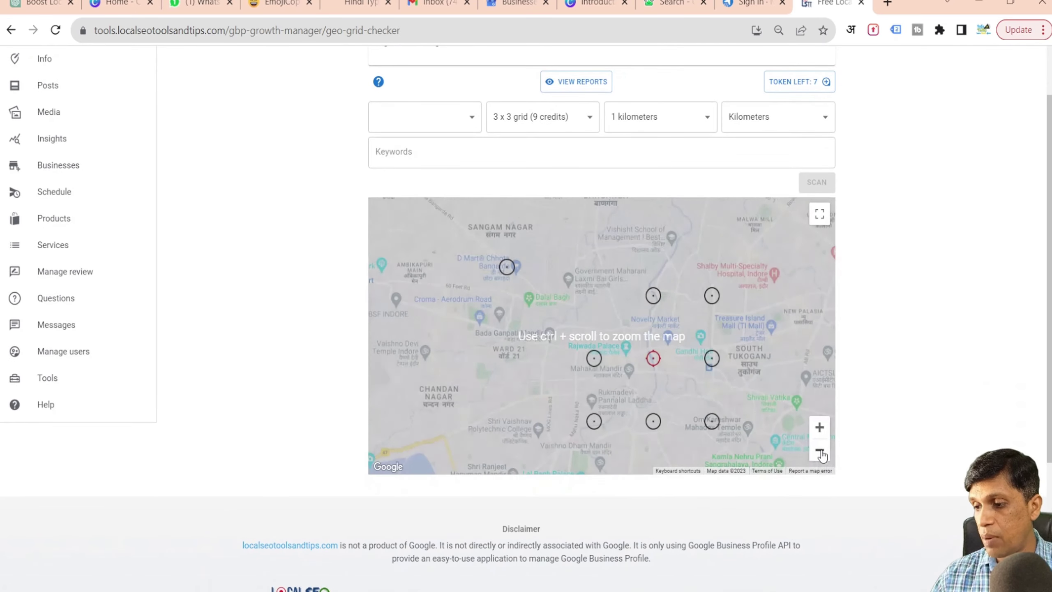
pyautogui.click(820, 451)
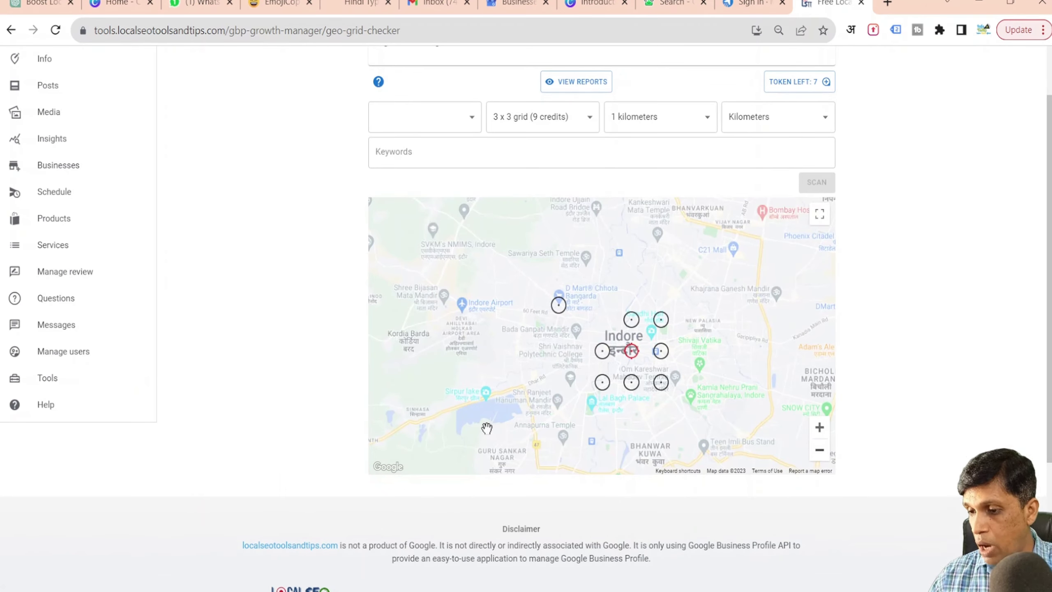
pyautogui.moveTo(608, 388); pyautogui.dragTo(498, 416)
pyautogui.doubleClick(544, 372)
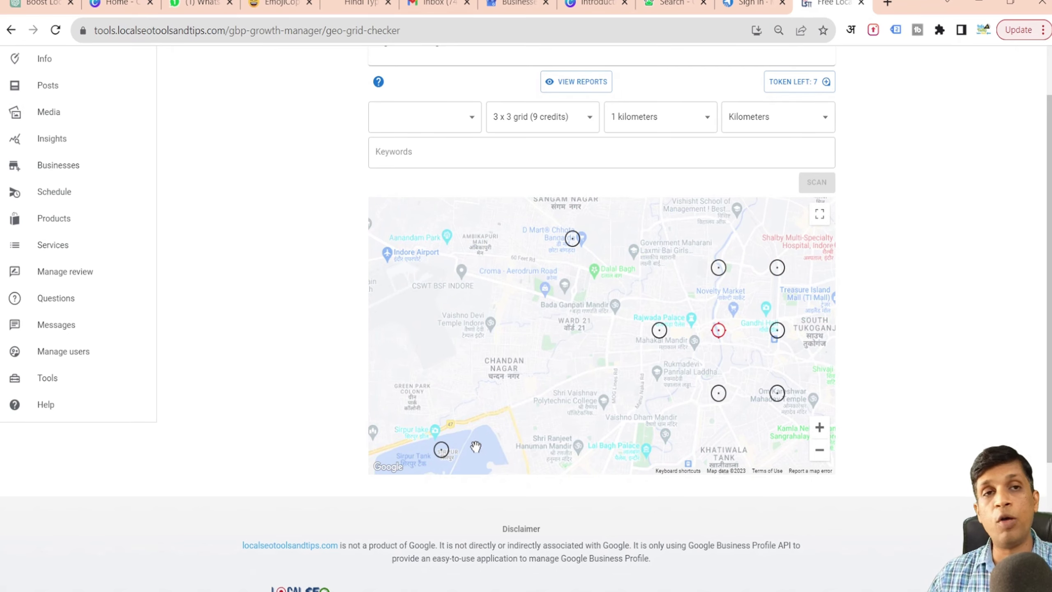
# Step: Move the displaced south-west and north-west points back beside the grid, and shift the north-east, east and south-east points to custom positions
pyautogui.moveTo(446, 458)
pyautogui.mouseDown()
pyautogui.moveTo(640, 437)
pyautogui.moveTo(660, 396)
pyautogui.mouseUp()
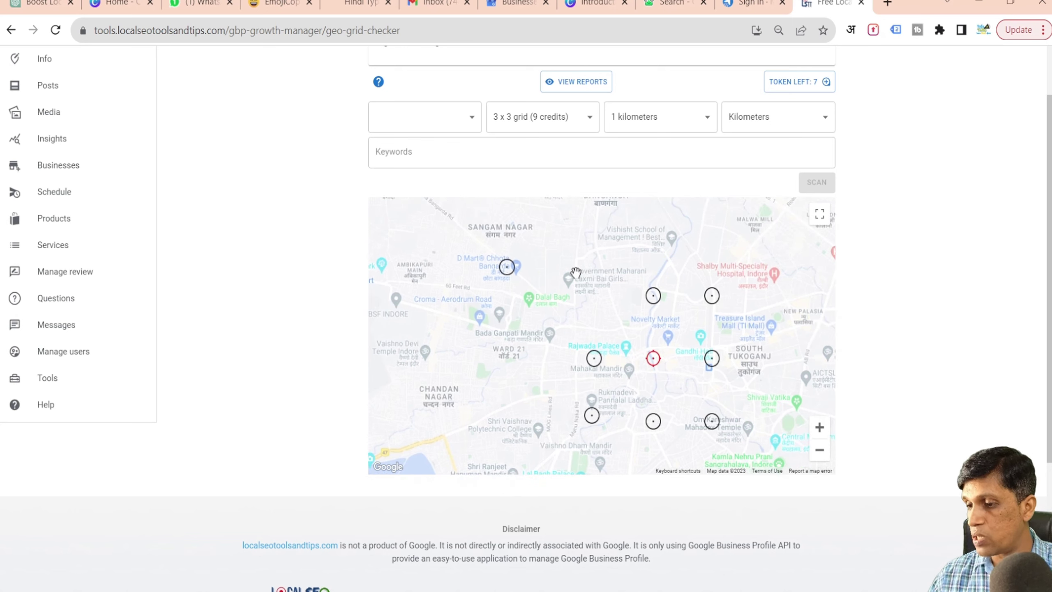
pyautogui.moveTo(509, 276)
pyautogui.mouseDown()
pyautogui.moveTo(607, 302)
pyautogui.moveTo(588, 303)
pyautogui.mouseUp()
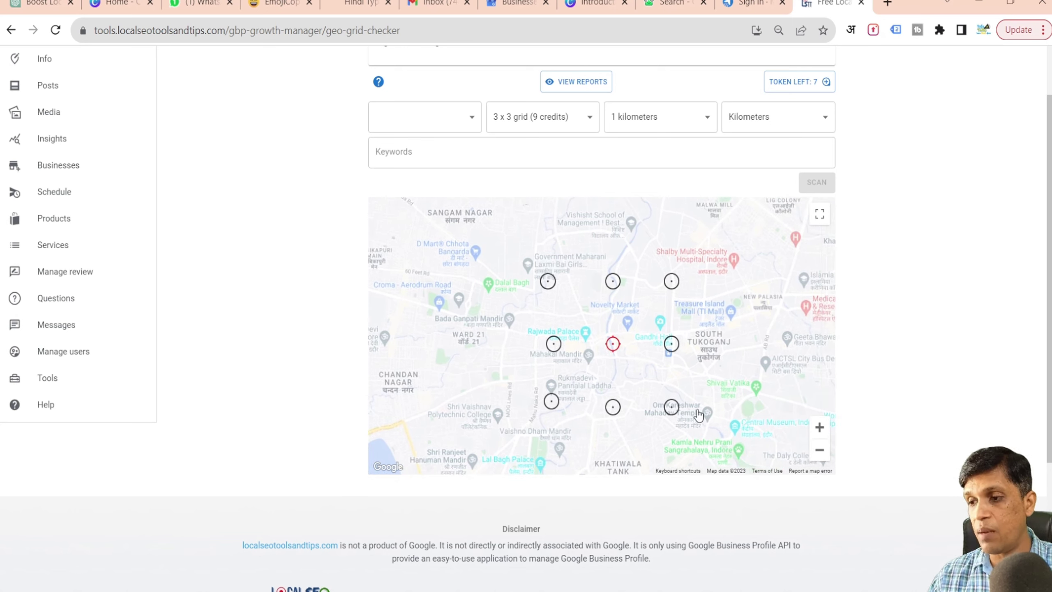
pyautogui.moveTo(672, 286); pyautogui.dragTo(656, 247)
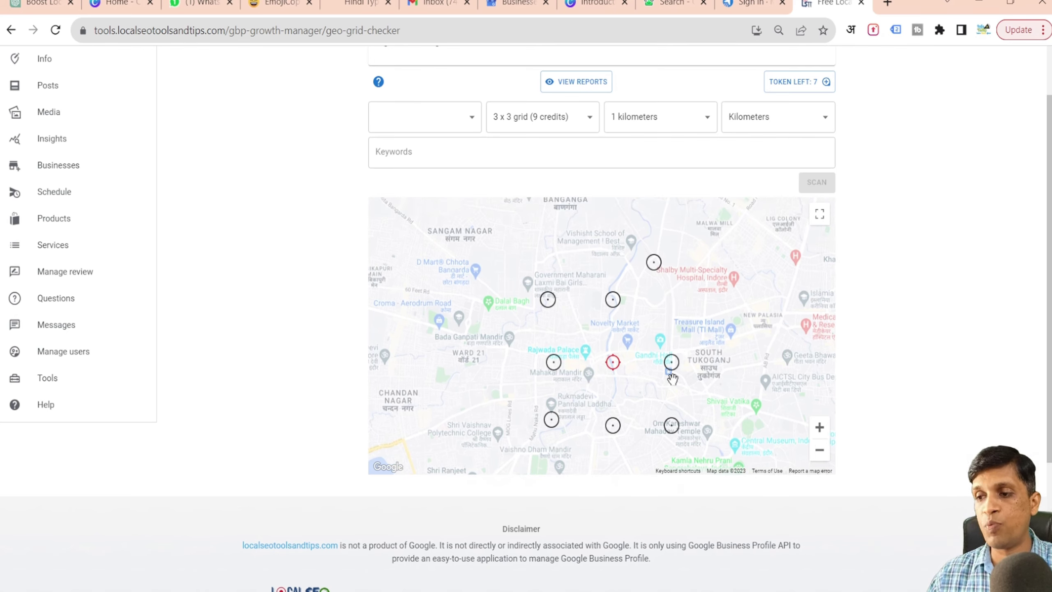
pyautogui.moveTo(671, 366); pyautogui.dragTo(644, 399)
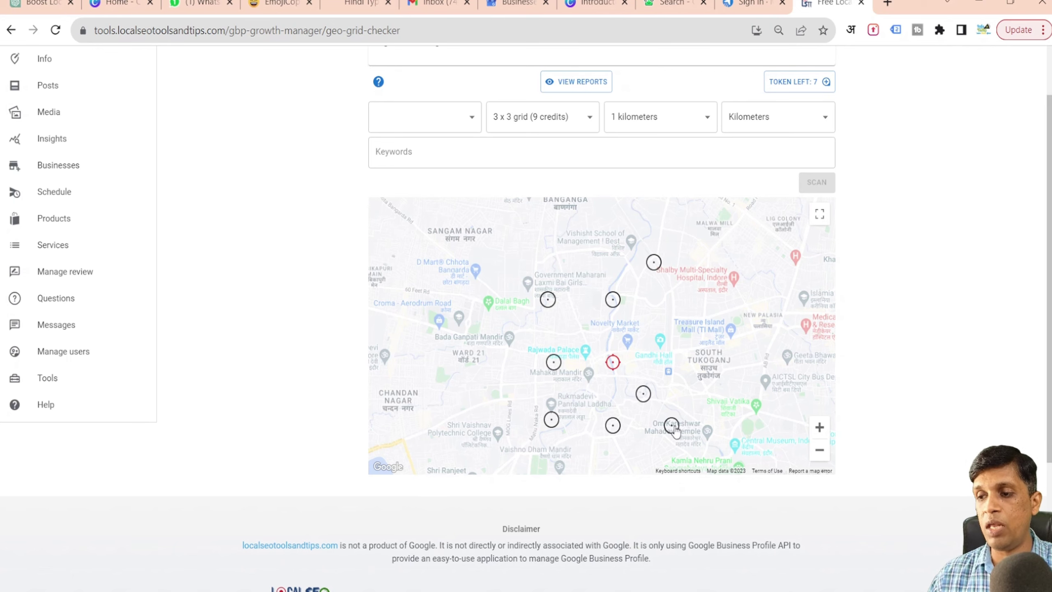
pyautogui.moveTo(675, 432); pyautogui.dragTo(712, 442)
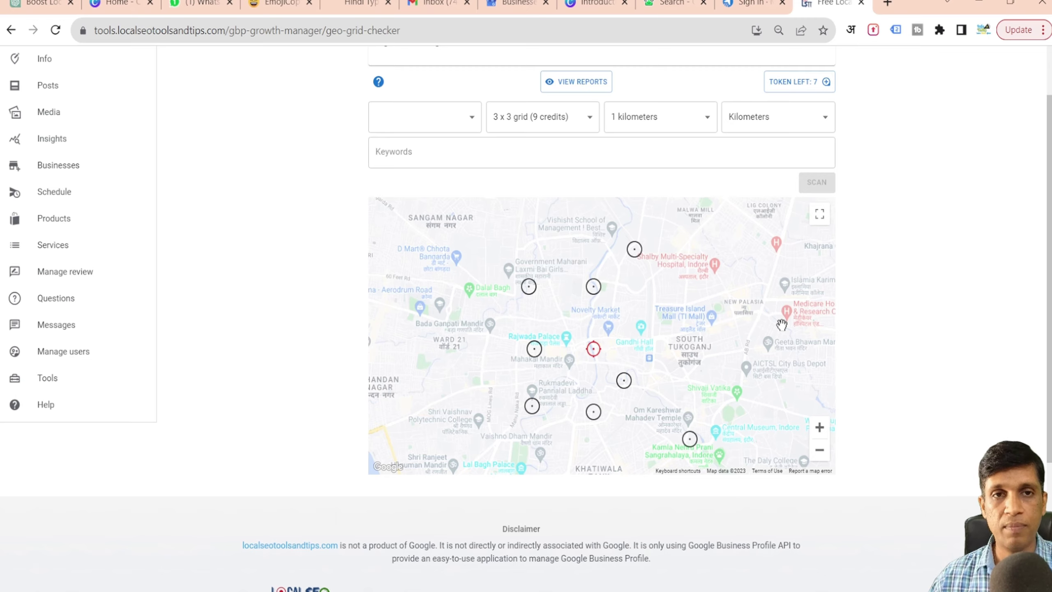
pyautogui.scroll(-4, 774, 290)
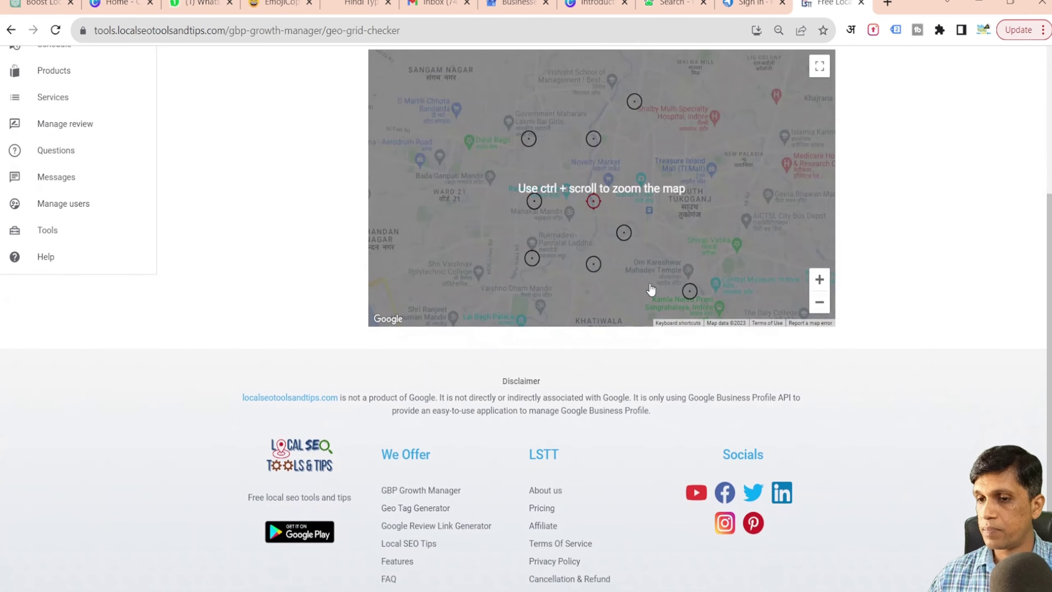
pyautogui.scroll(3, 565, 276)
pyautogui.scroll(2, 565, 275)
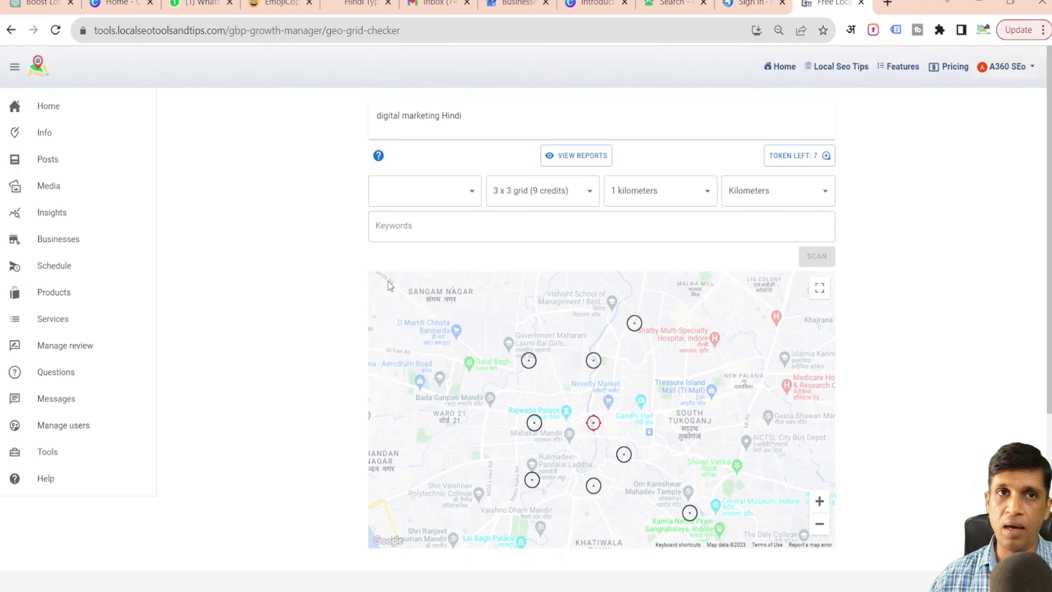
# Step: Switch to the Ask InfoTalks account, open the Geo Grid checker for its InfoTalks business in Lucknow, and show the available grid sizes
pyautogui.click(1002, 73)
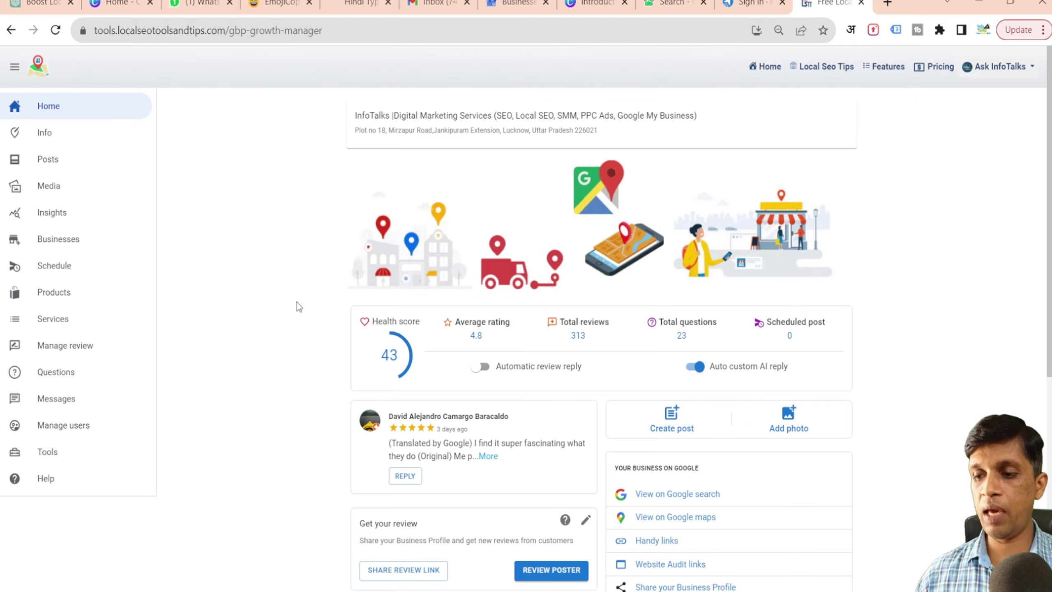
pyautogui.click(48, 247)
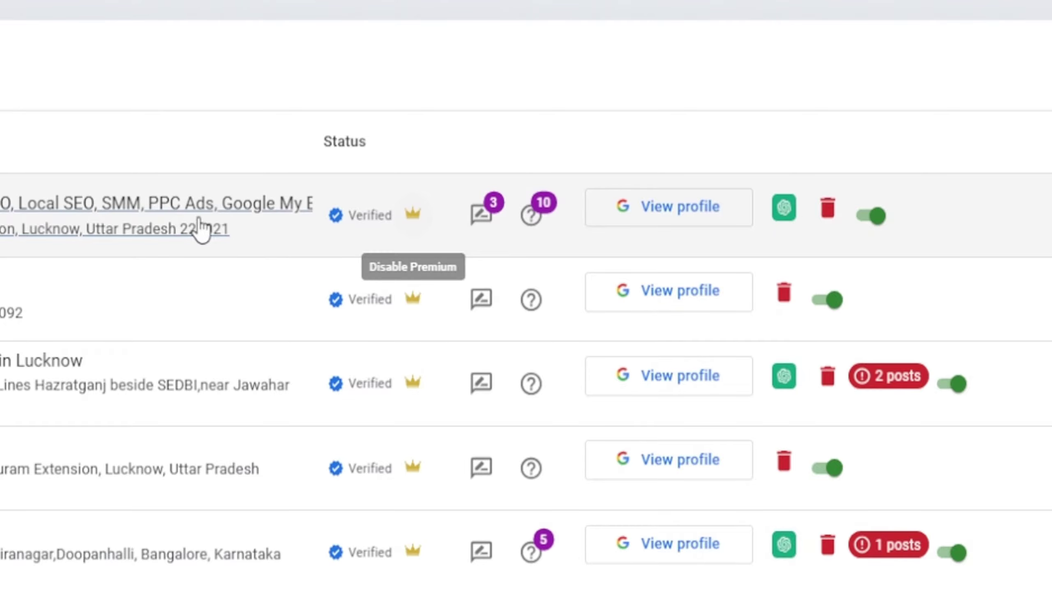
pyautogui.click(141, 228)
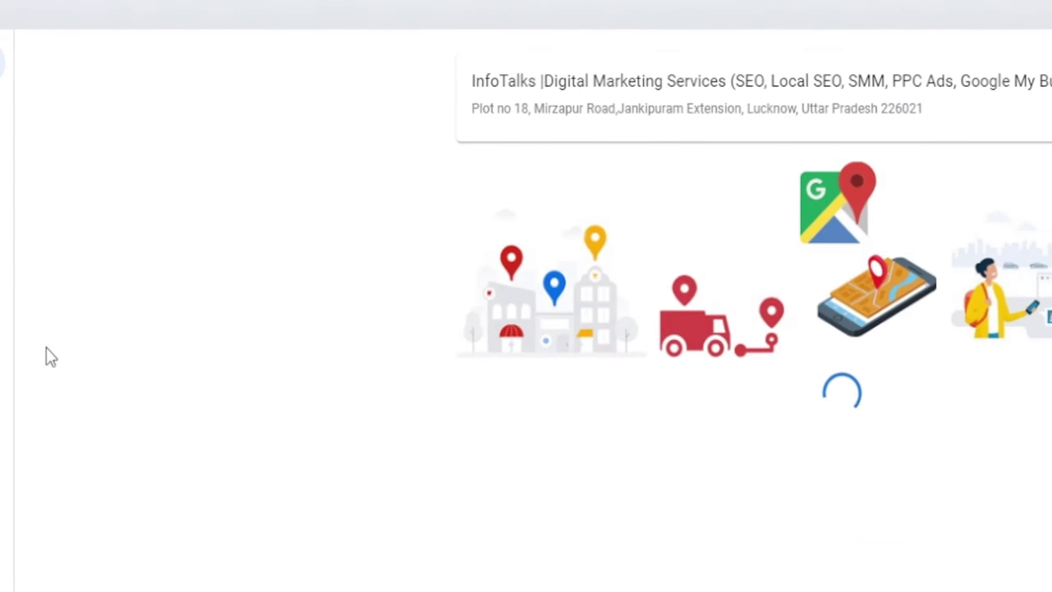
pyautogui.click(62, 455)
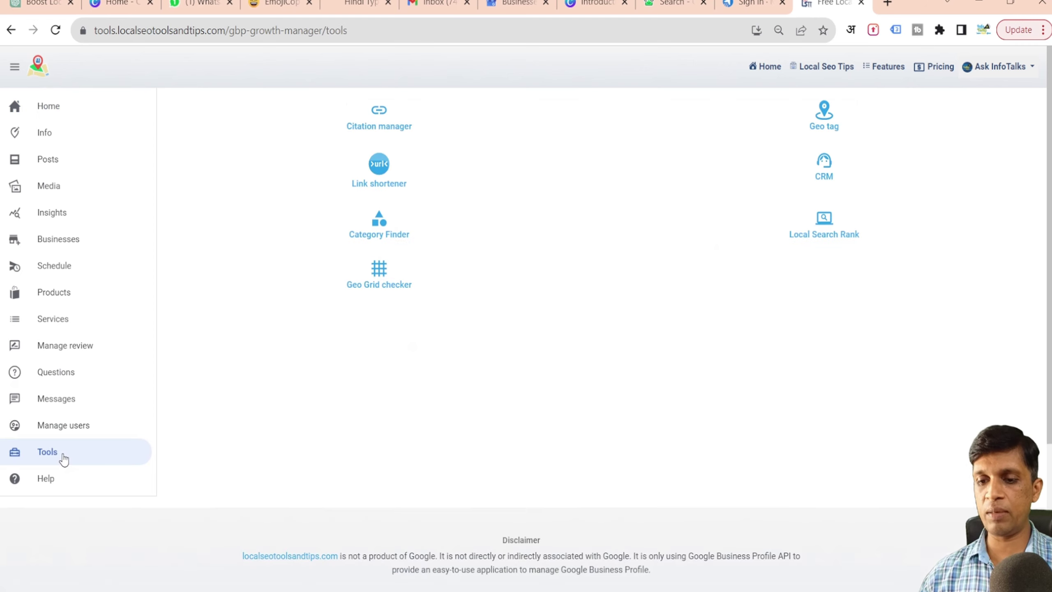
pyautogui.click(378, 284)
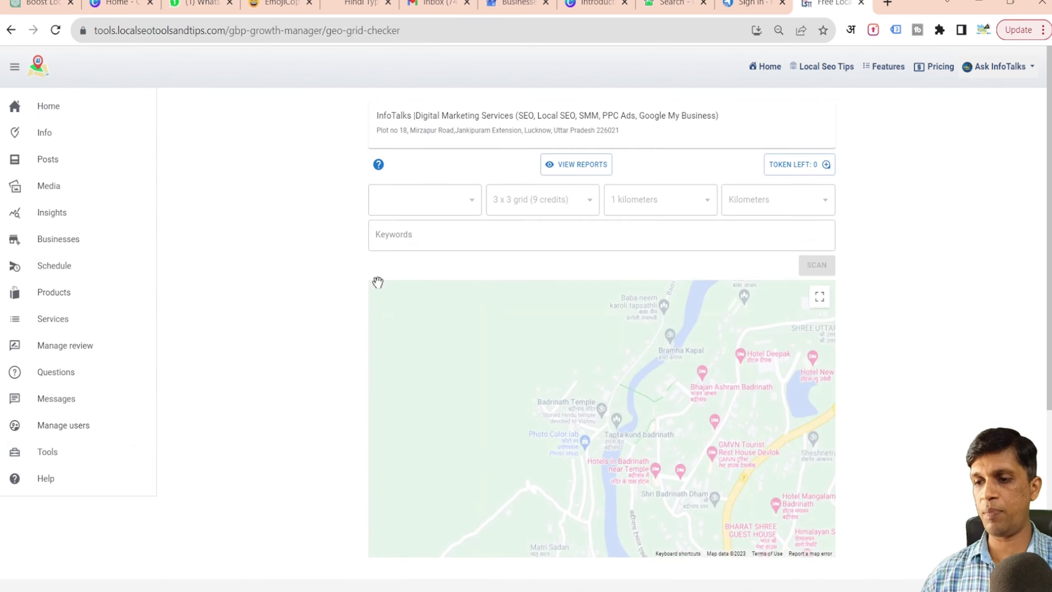
pyautogui.click(552, 201)
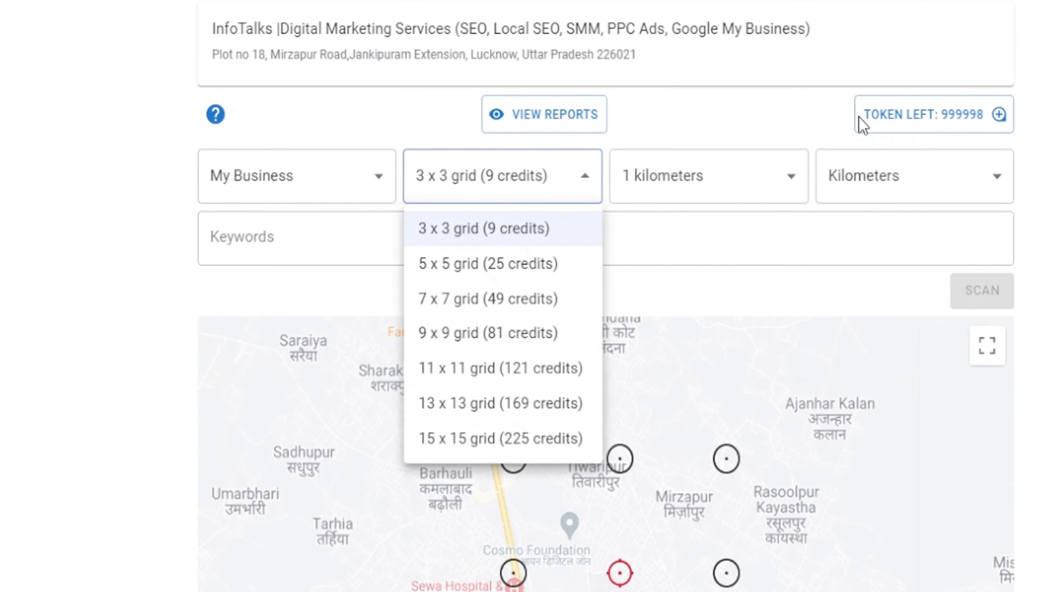
# Step: Review the available grid sizes with their credit costs and the radius choices in kilometers, keeping the current selections
pyautogui.click(938, 115)
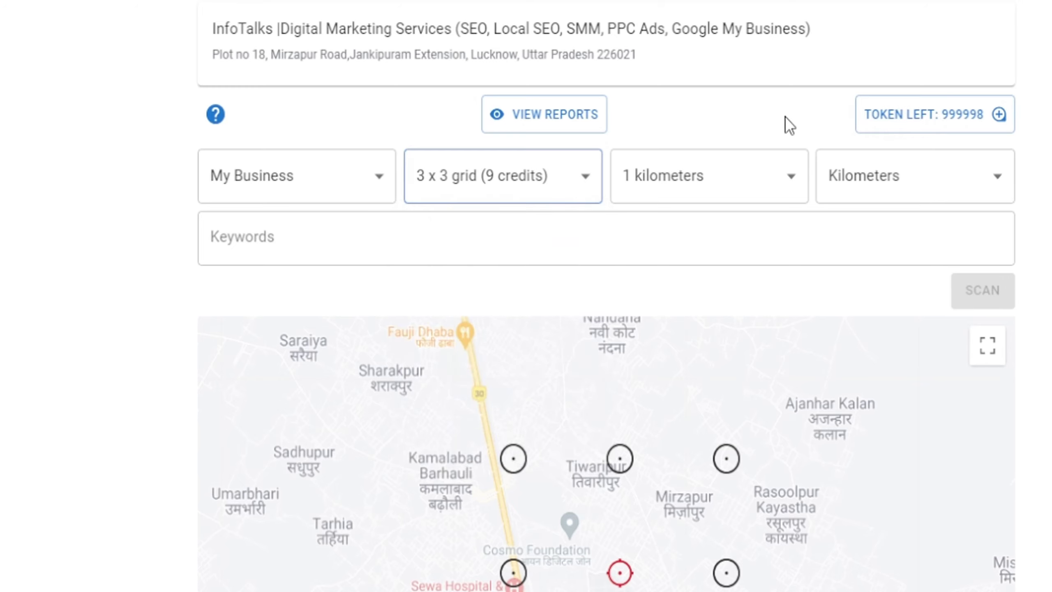
pyautogui.click(529, 203)
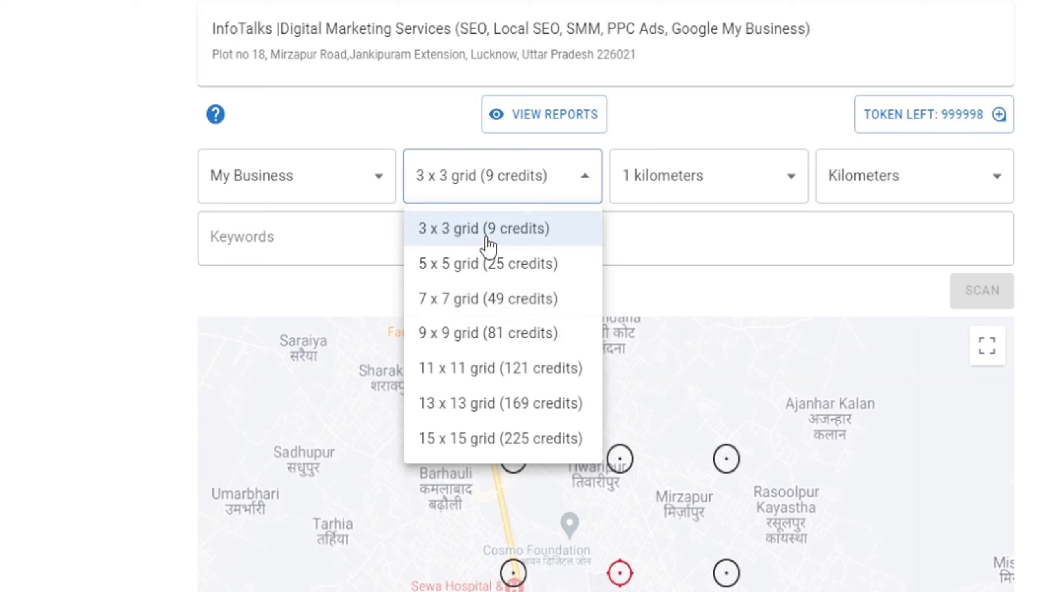
pyautogui.click(672, 240)
pyautogui.click(698, 175)
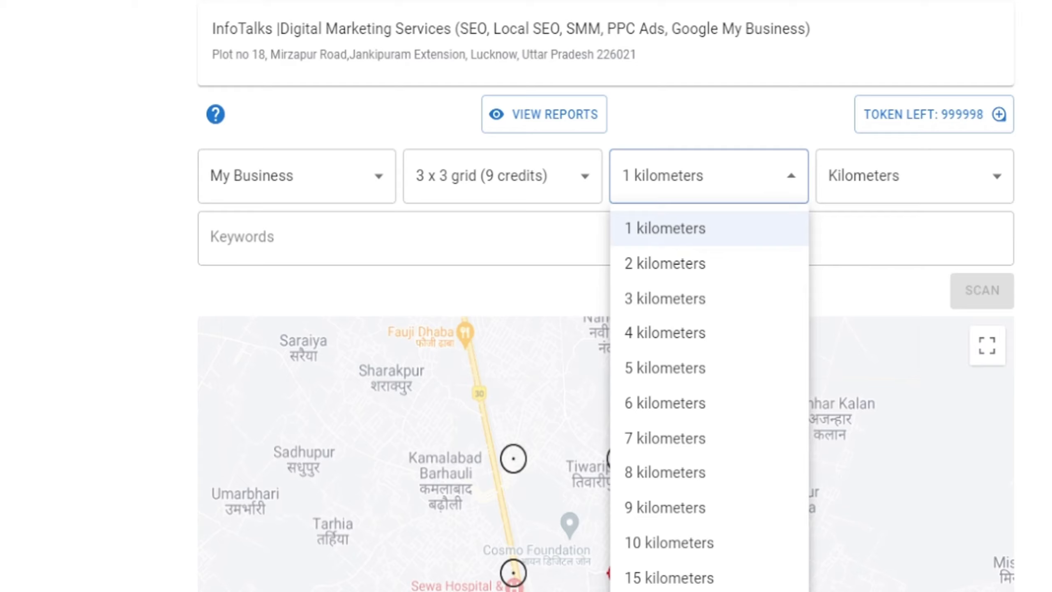
pyautogui.click(624, 506)
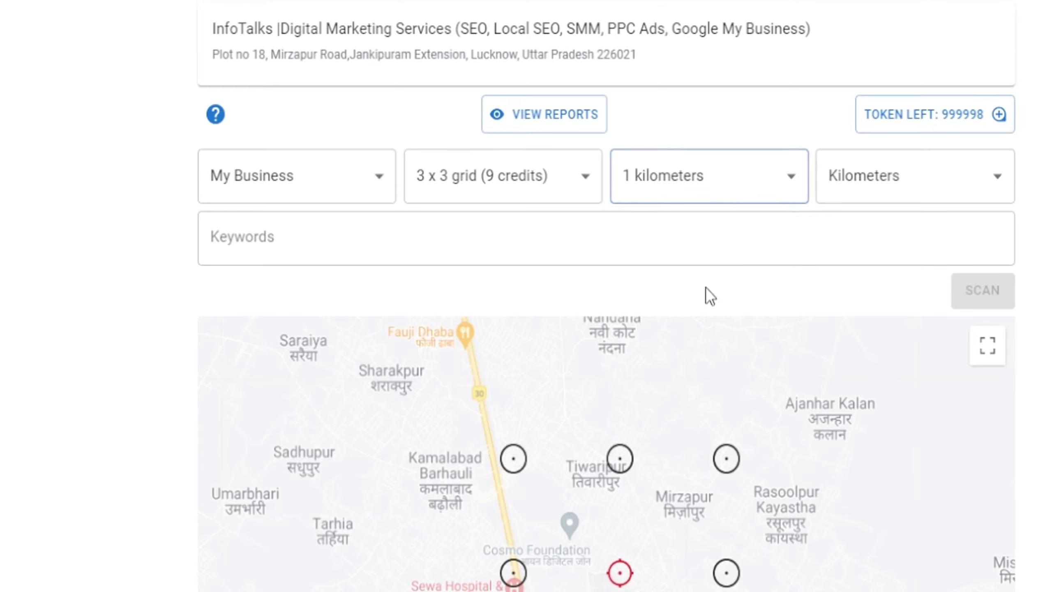
pyautogui.click(700, 198)
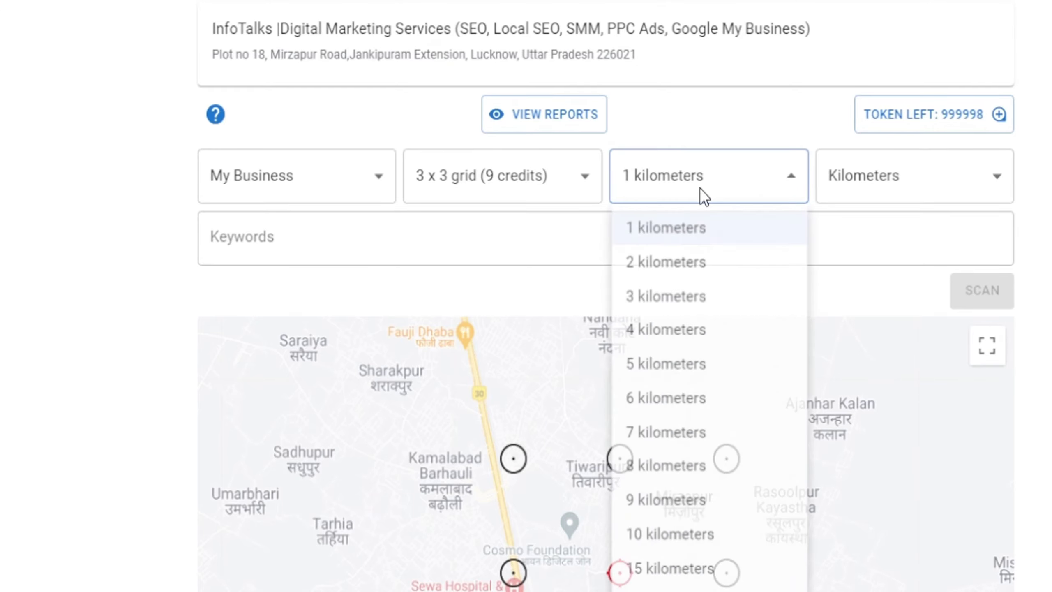
# Step: Switch the distance unit to miles, check the radius choices in miles, and set the unit back to kilometers
pyautogui.click(900, 185)
pyautogui.click(874, 270)
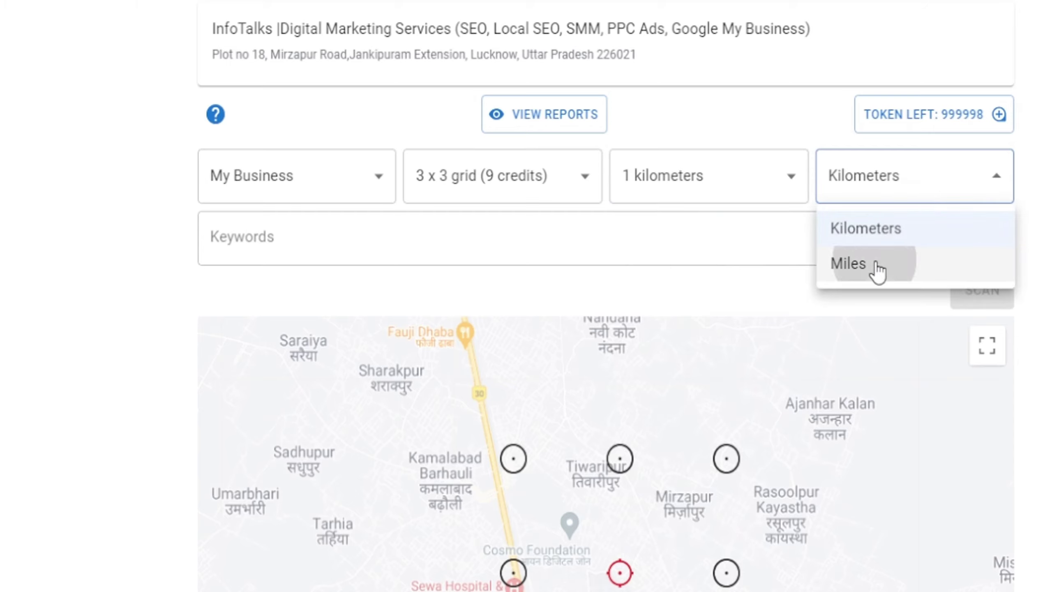
pyautogui.click(725, 196)
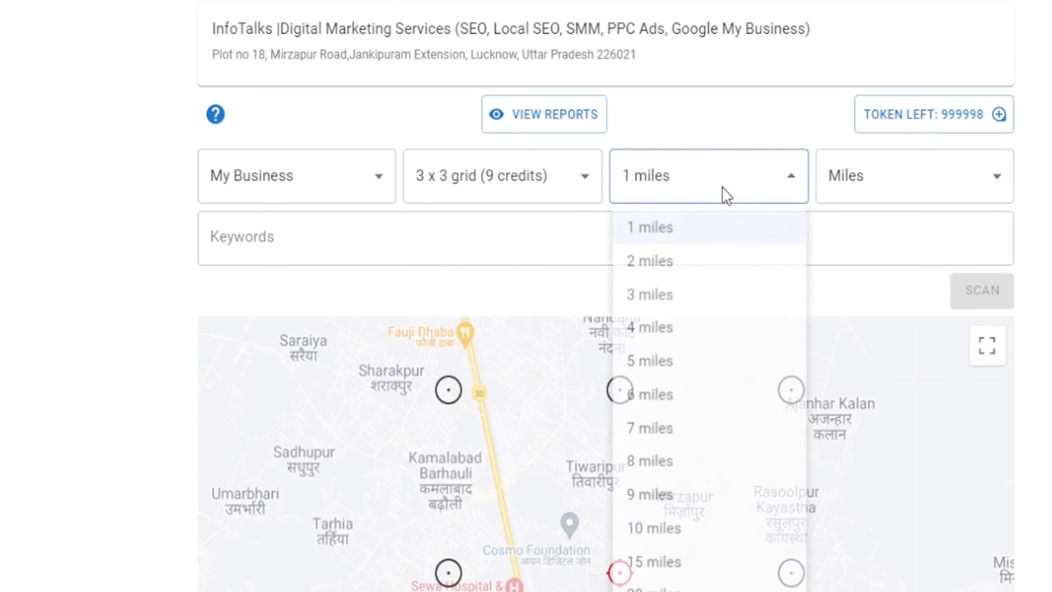
pyautogui.click(932, 182)
pyautogui.click(920, 197)
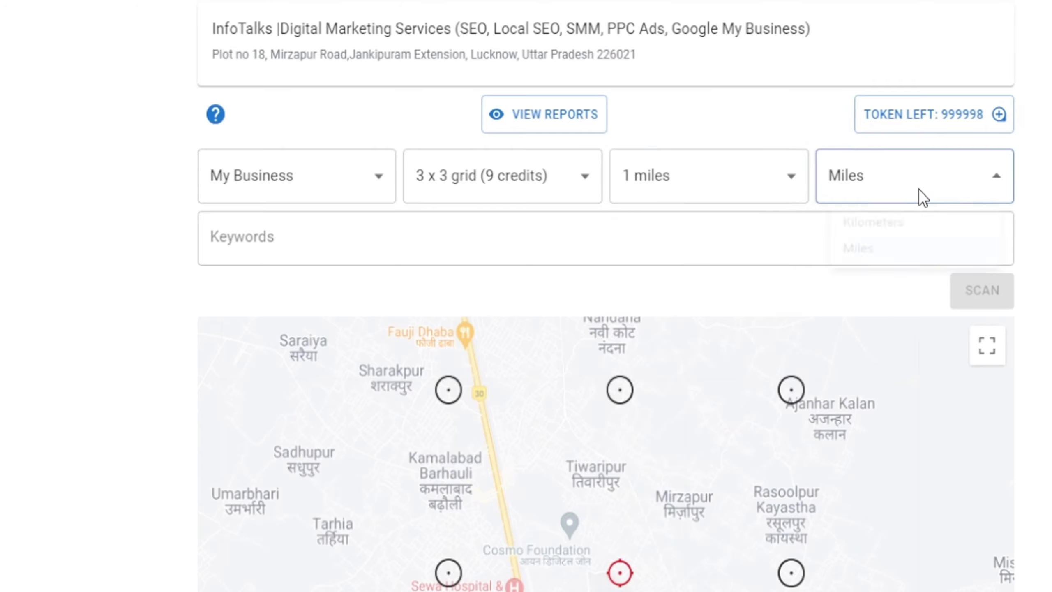
pyautogui.click(897, 231)
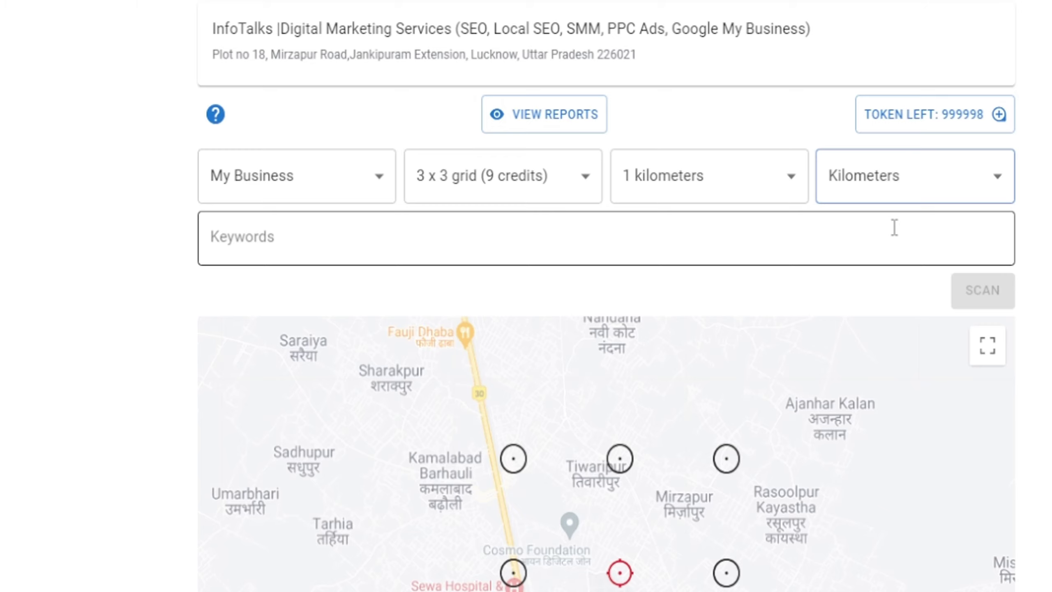
# Step: Search for and add the competitor Law Prep Tutorial - VIJAYNAGAR as the business to scan in place of My Business
pyautogui.click(353, 192)
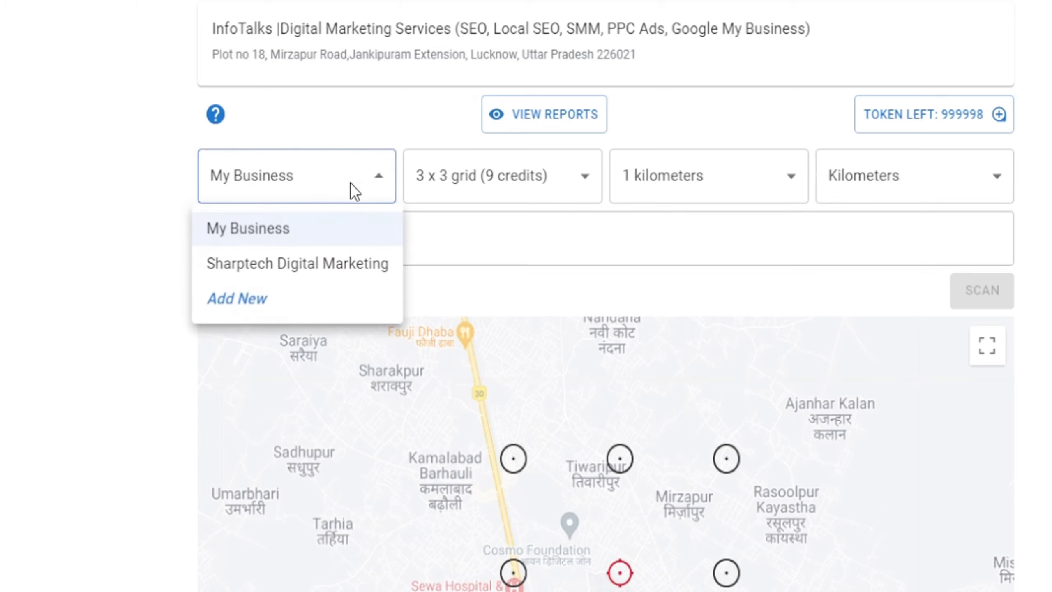
pyautogui.click(357, 27)
pyautogui.tripleClick(358, 28)
pyautogui.click(288, 176)
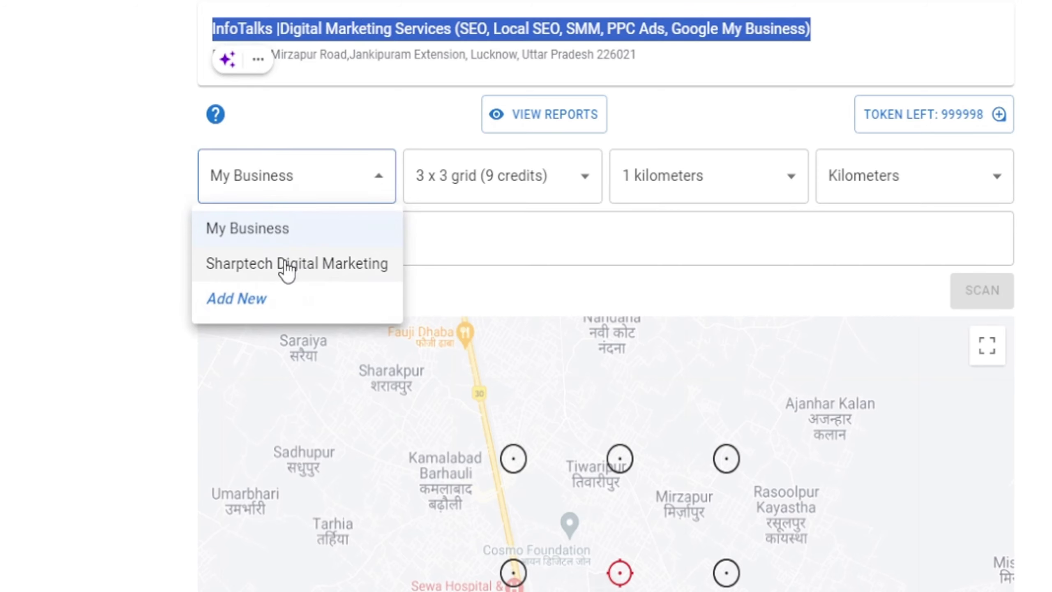
pyautogui.click(246, 305)
pyautogui.click(352, 289)
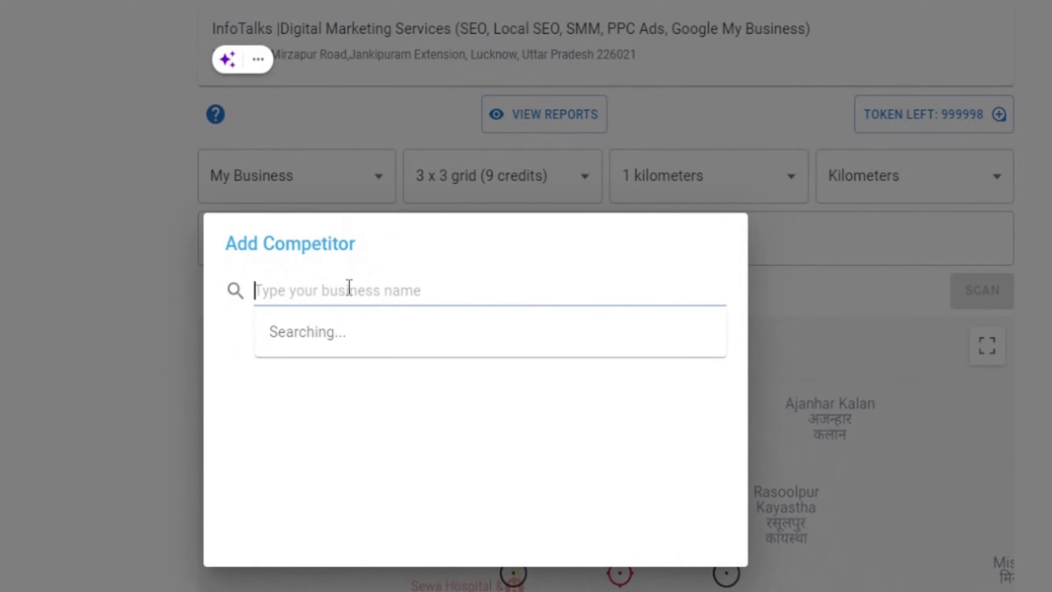
pyautogui.write('va')
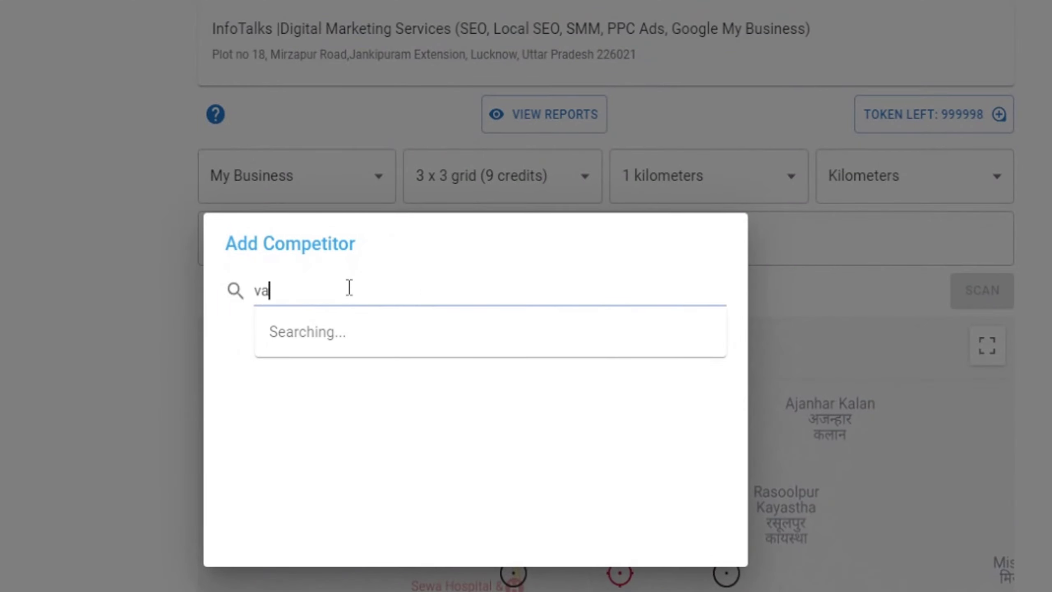
pyautogui.write('nijya')
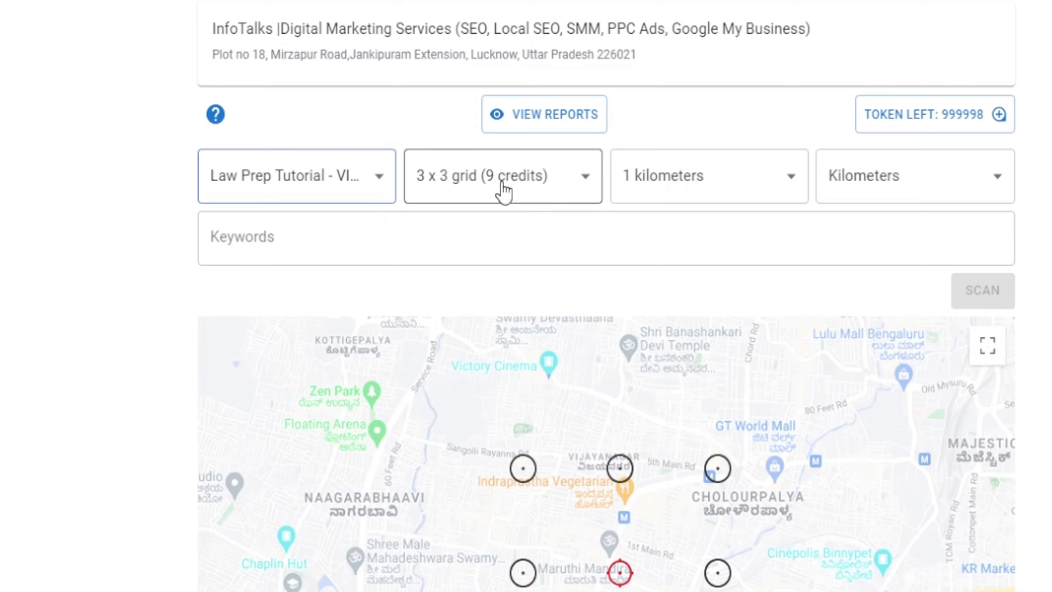
# Step: Set the grid to 15 x 15 and move its north-east corner point outward toward GT World Mall
pyautogui.click(502, 188)
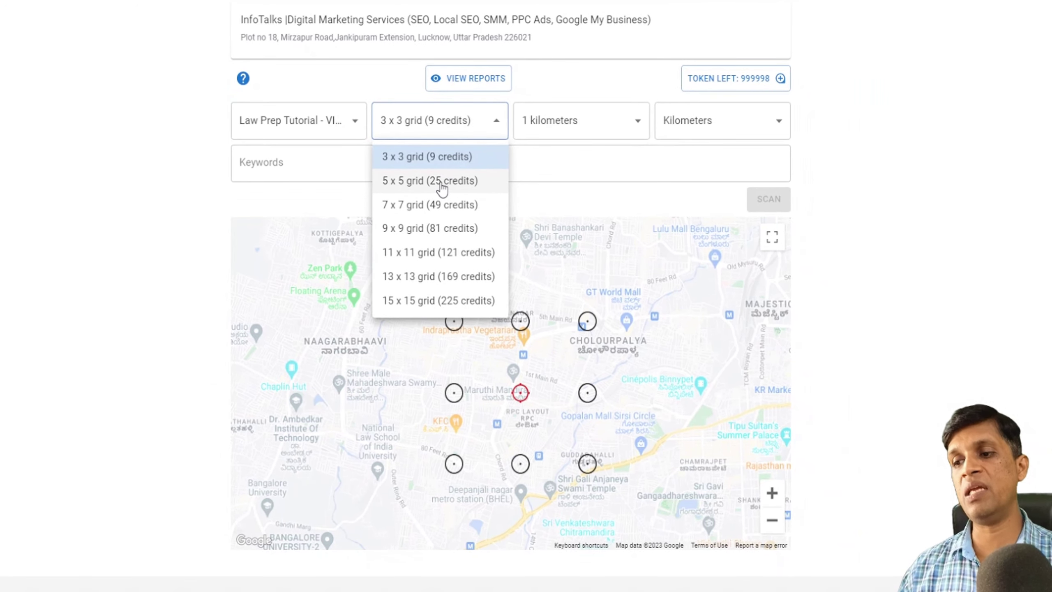
pyautogui.click(426, 300)
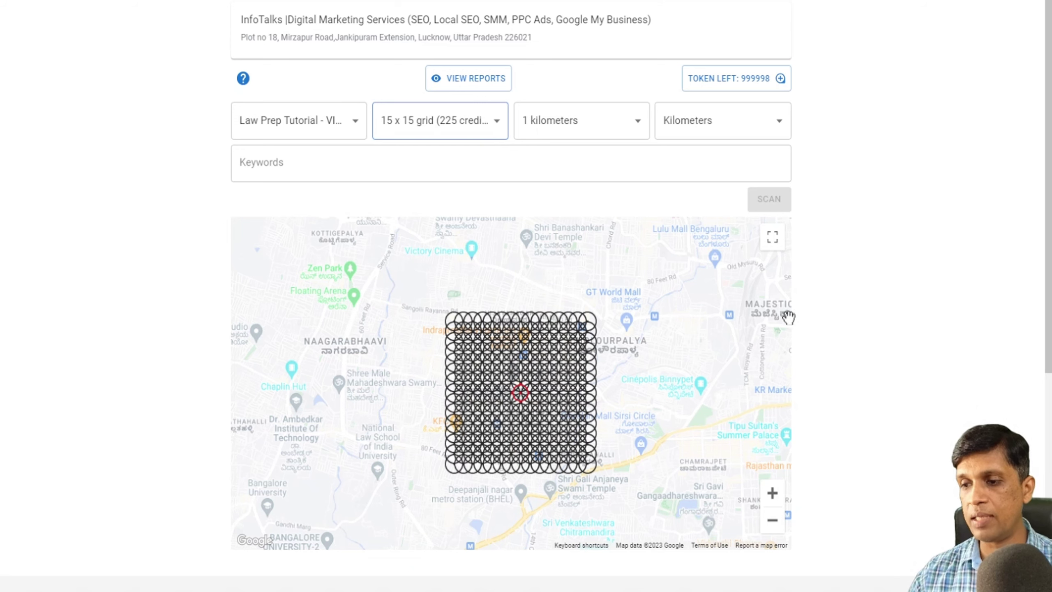
pyautogui.click(772, 494)
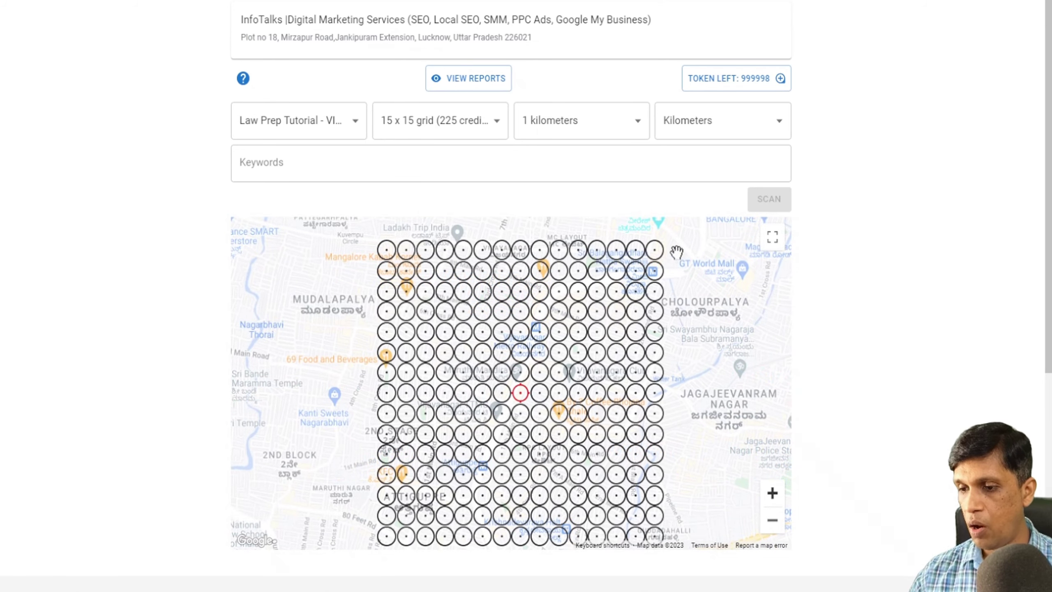
pyautogui.click(653, 283)
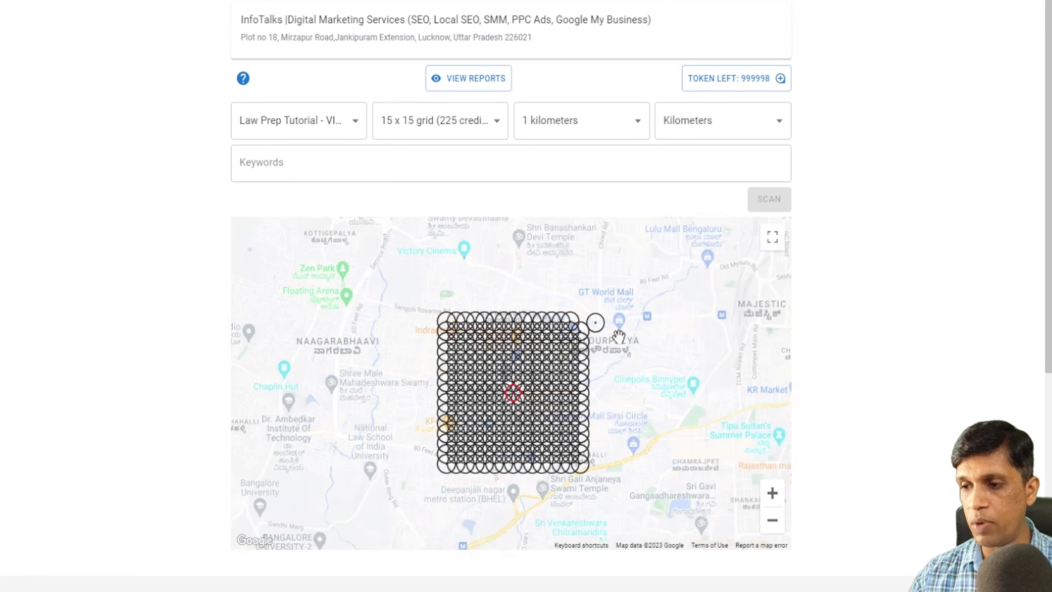
pyautogui.click(773, 493)
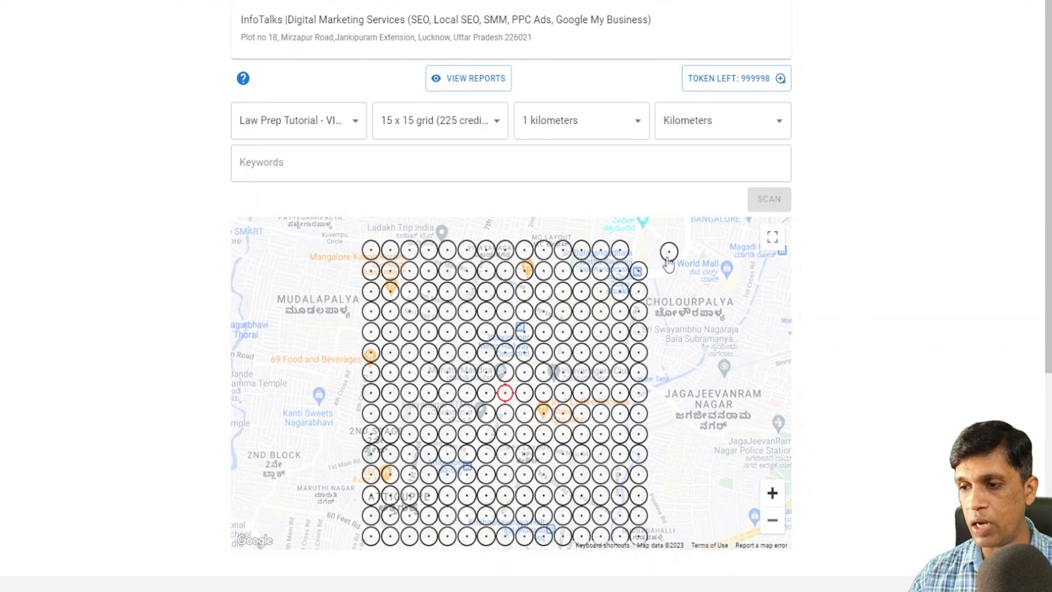
# Step: Set the grid to 7 x 7, enter the keyword "best clat coaching", and run the scan
pyautogui.click(444, 133)
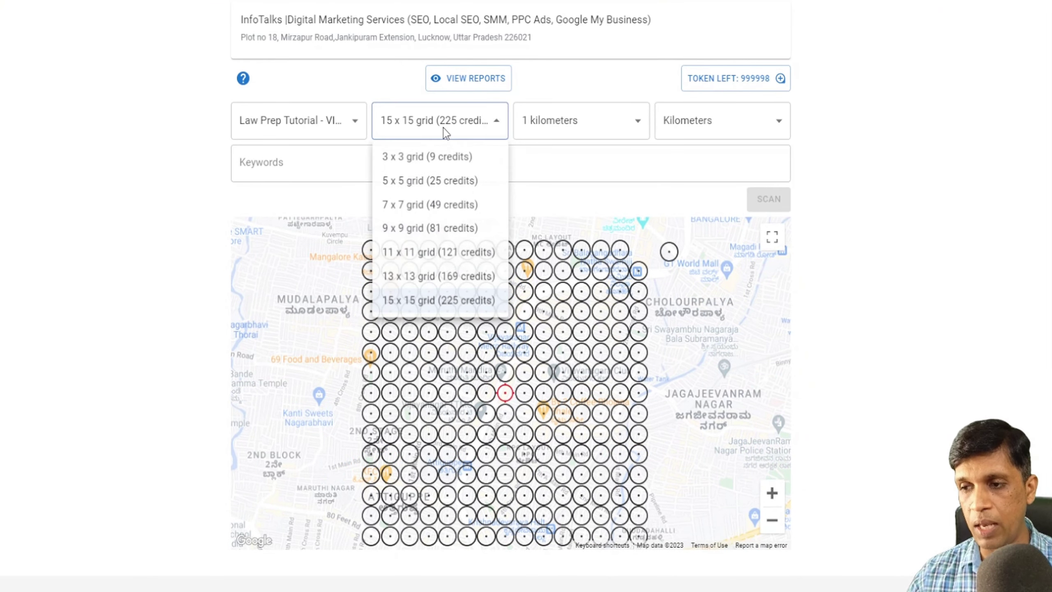
pyautogui.click(419, 207)
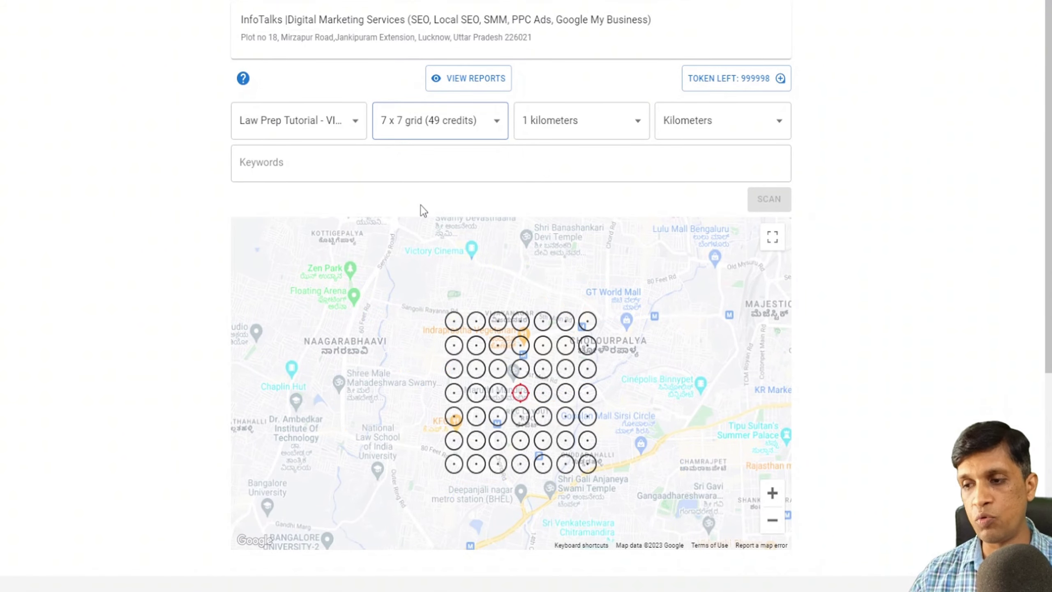
pyautogui.click(336, 164)
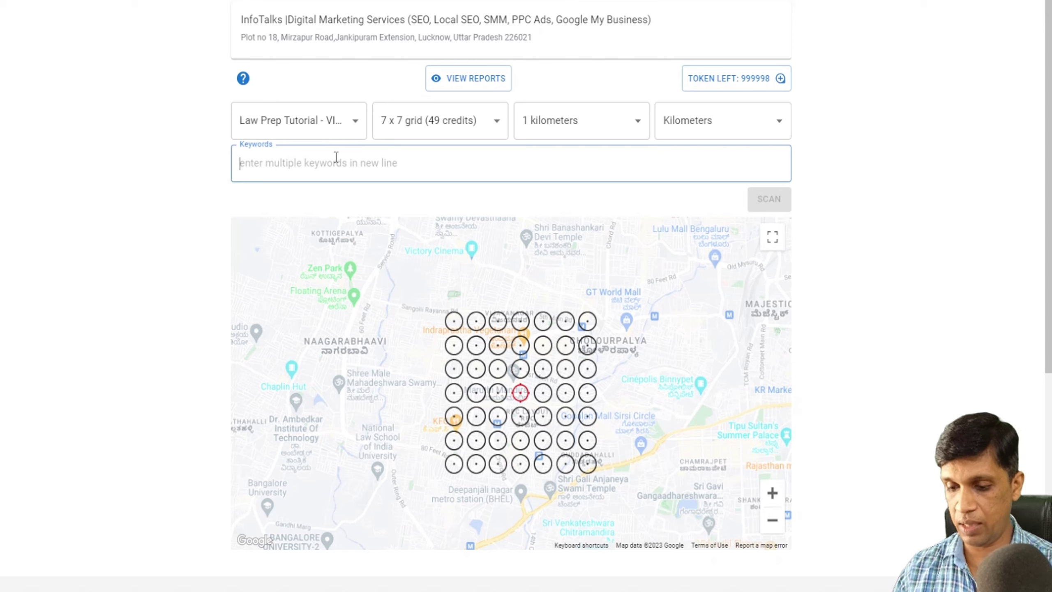
pyautogui.write('best')
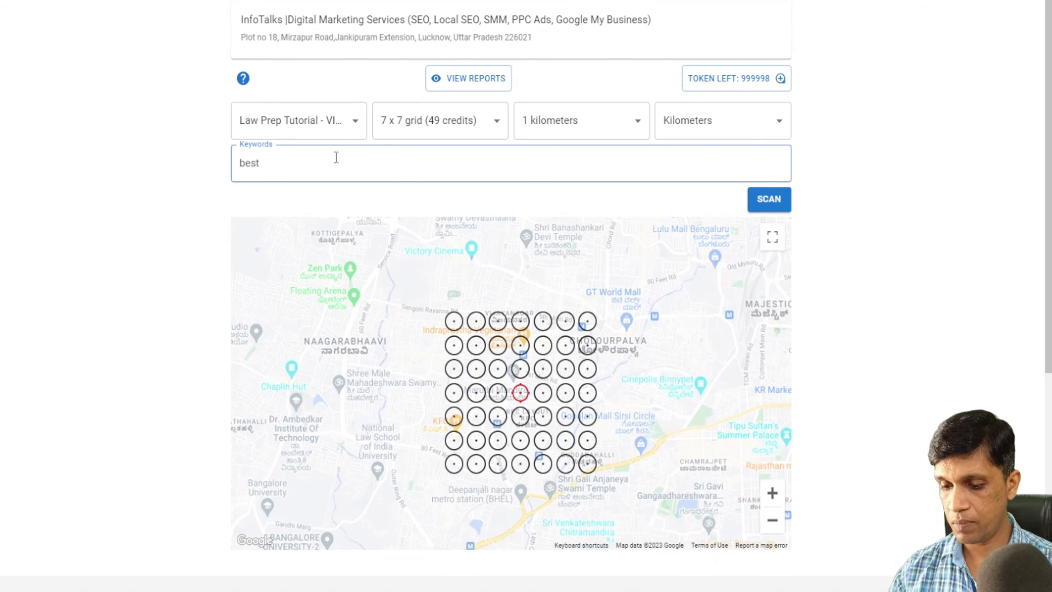
pyautogui.write('clat coaching')
pyautogui.click(758, 201)
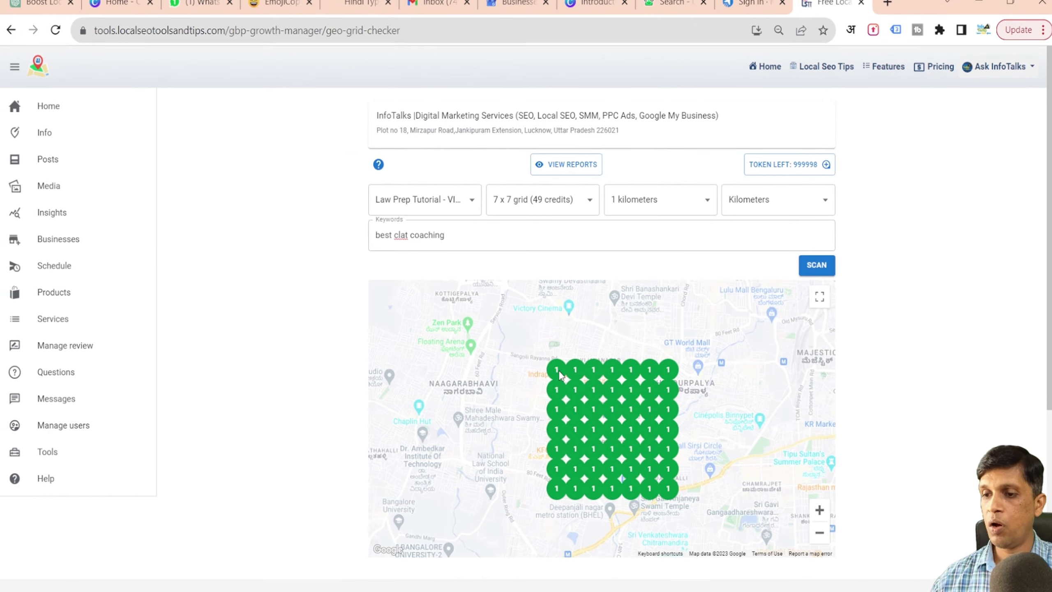
# Step: Examine the ranked business list for the scan's north-west grid point, and close it
pyautogui.click(558, 373)
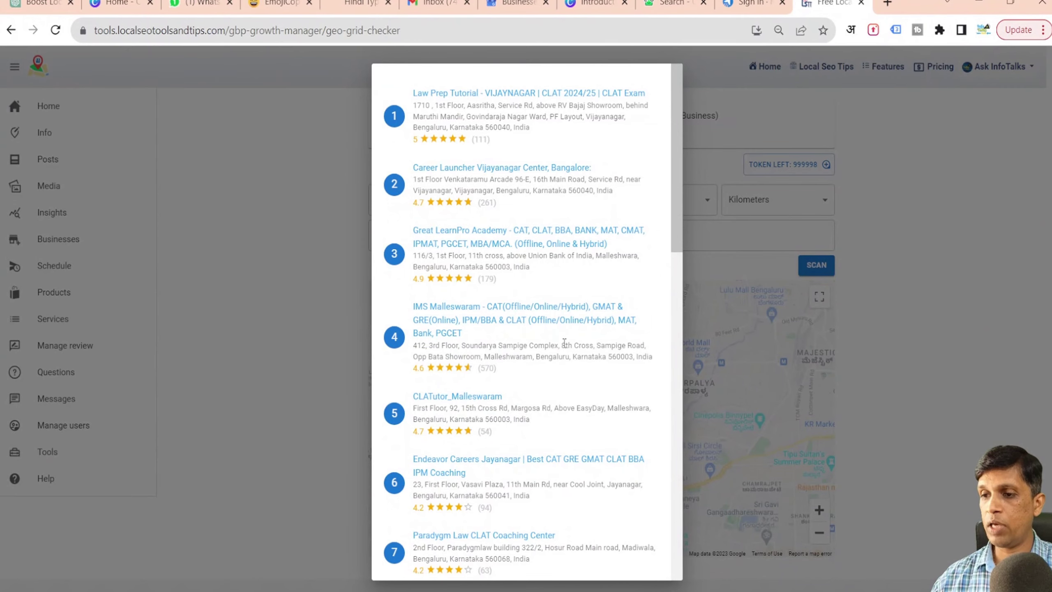
pyautogui.scroll(-5, 564, 342)
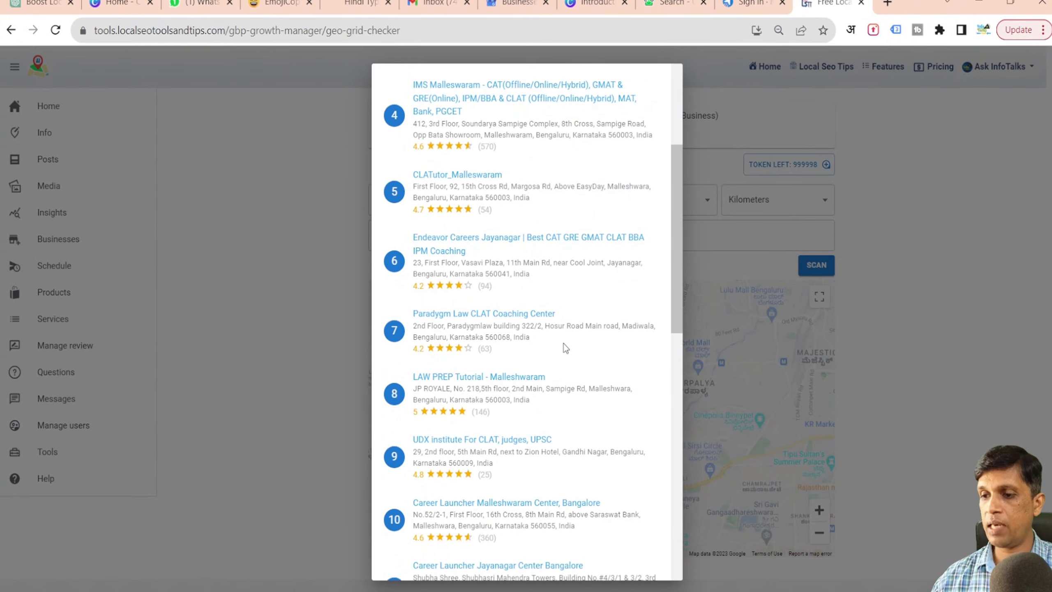
pyautogui.scroll(2, 564, 343)
pyautogui.click(890, 380)
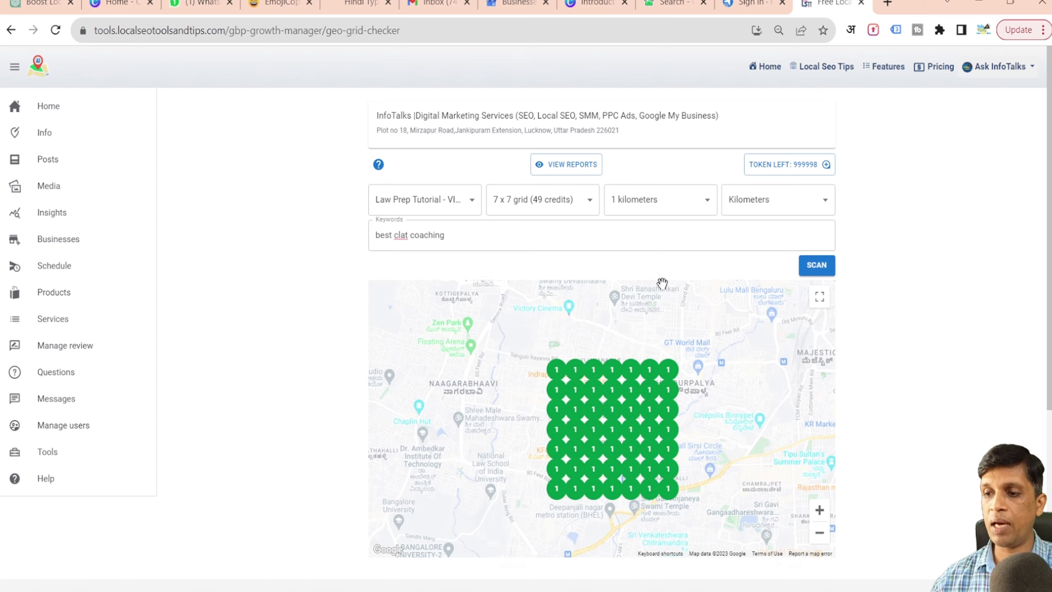
# Step: Filter the saved reports to Law Prep Tutorial - VIJAYNAGAR, and view the "best clat coaching" scan report with one point's ranked businesses
pyautogui.click(571, 168)
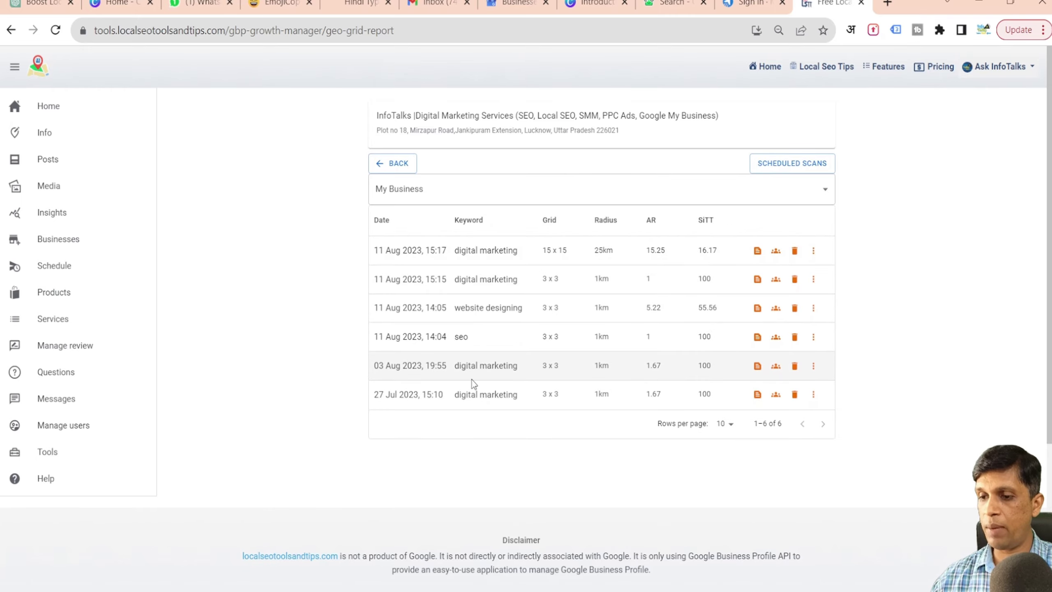
pyautogui.click(518, 191)
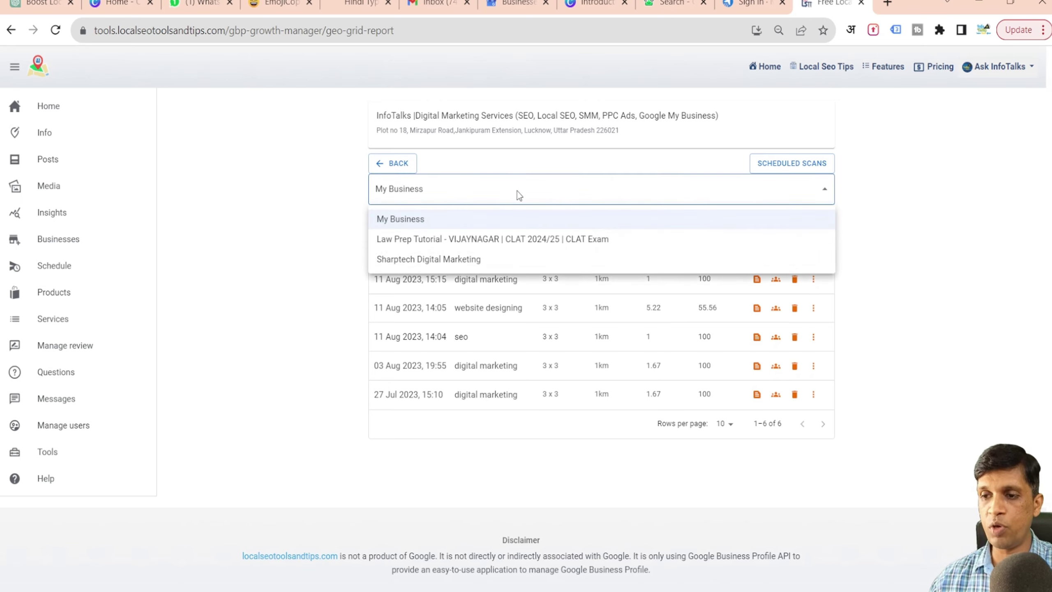
pyautogui.click(463, 245)
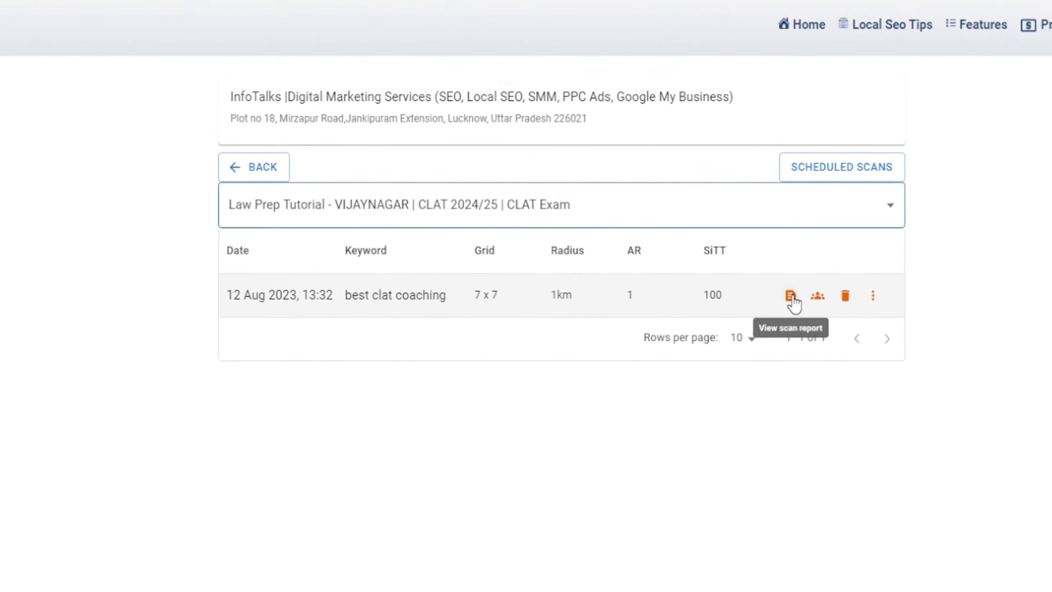
pyautogui.click(791, 297)
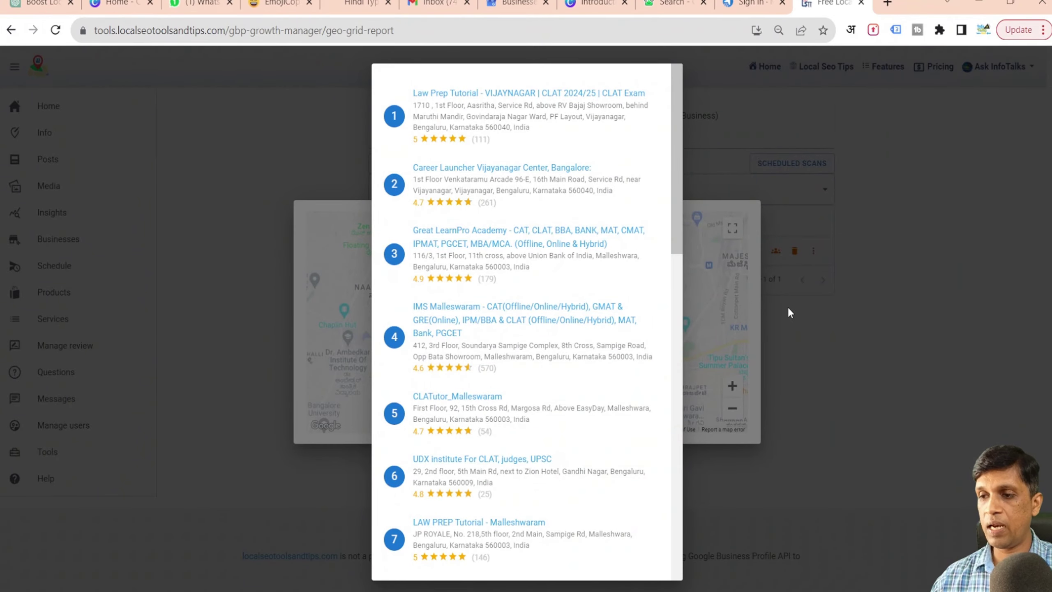
pyautogui.click(789, 309)
pyautogui.click(810, 298)
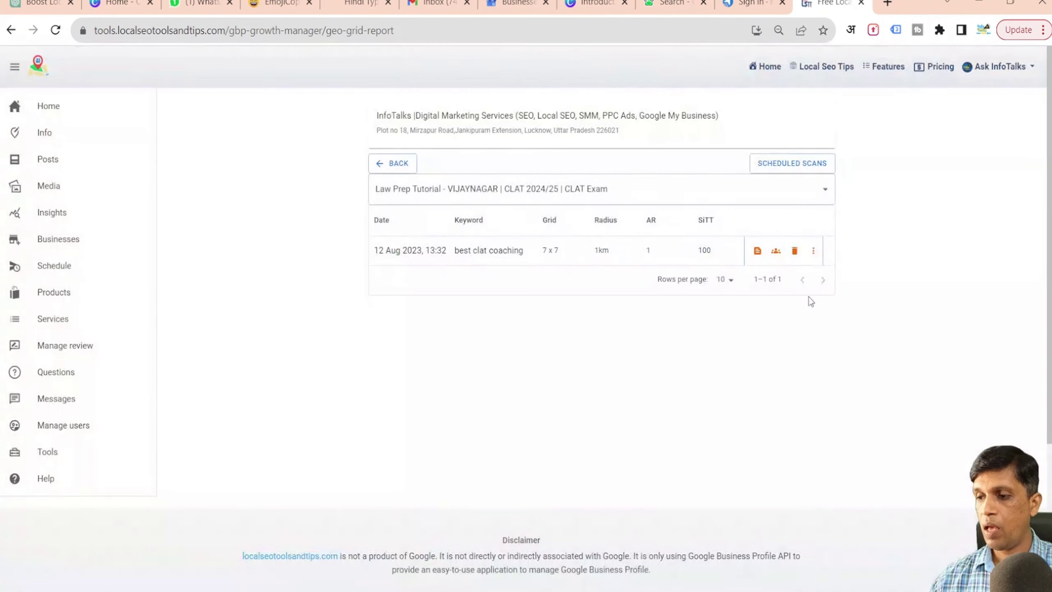
# Step: View the competitor report for "best clat coaching", show the grid rankings of Law Prep Tutorial - VIJAYNAGAR, and close the report
pyautogui.click(776, 251)
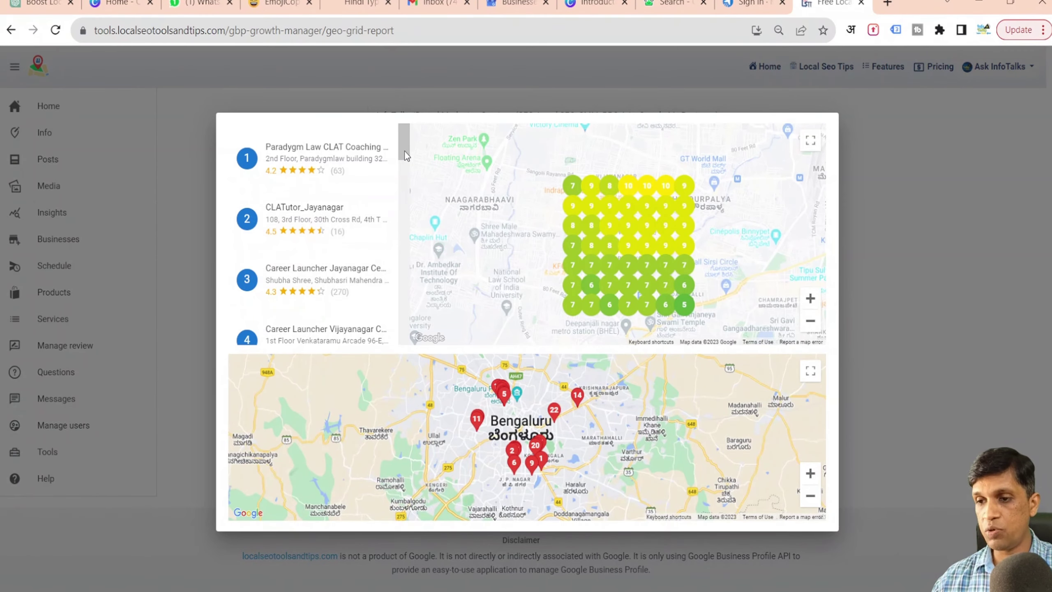
pyautogui.moveTo(404, 152); pyautogui.dragTo(399, 243)
pyautogui.click(372, 235)
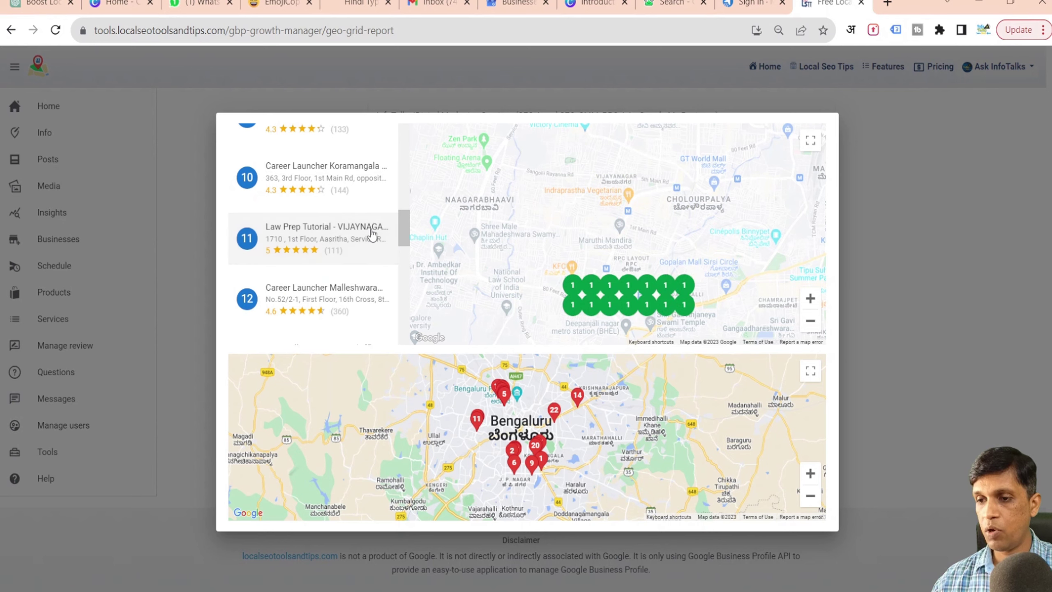
pyautogui.click(887, 181)
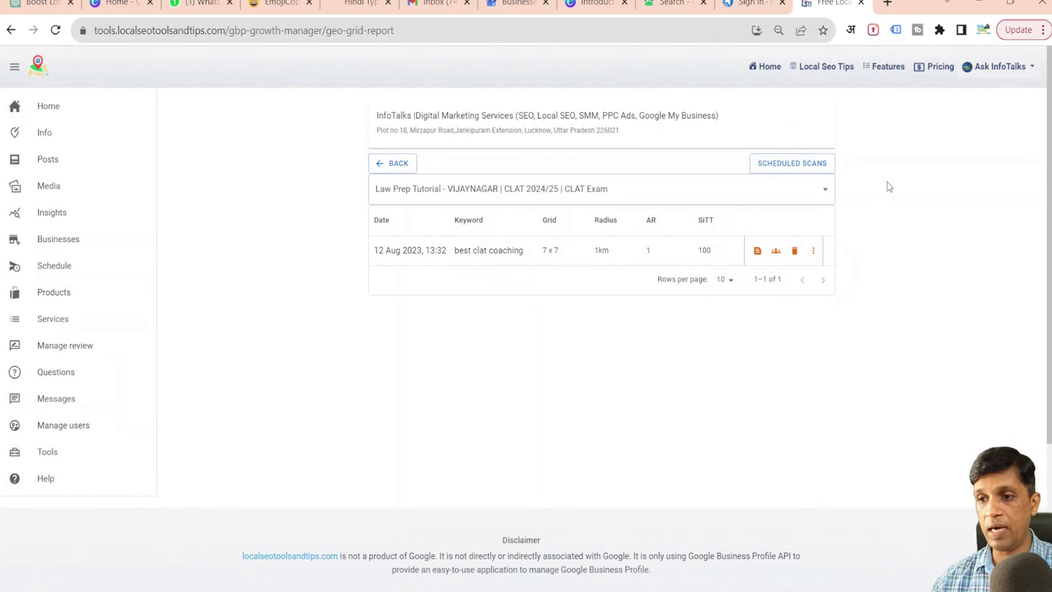
# Step: Open the sharing options for the "best clat coaching" scan report, copy its share link, and close the options
pyautogui.click(814, 254)
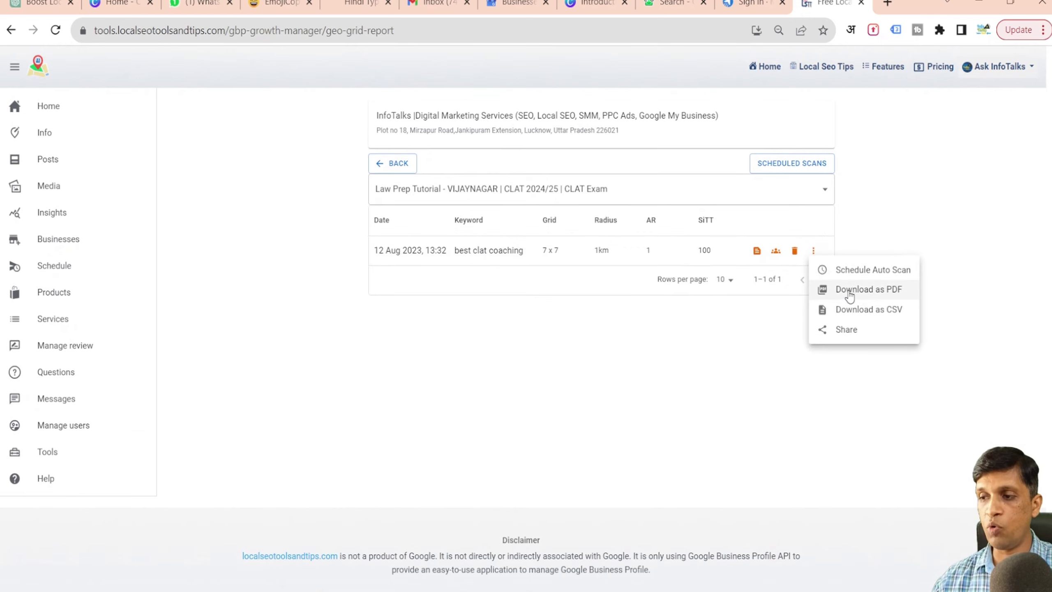
pyautogui.click(836, 331)
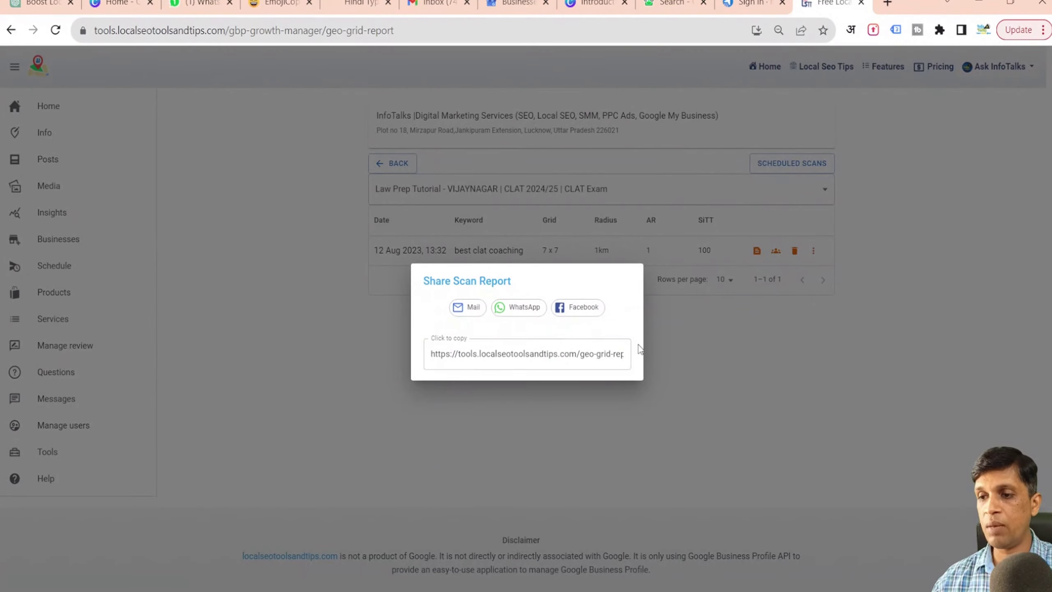
pyautogui.click(519, 358)
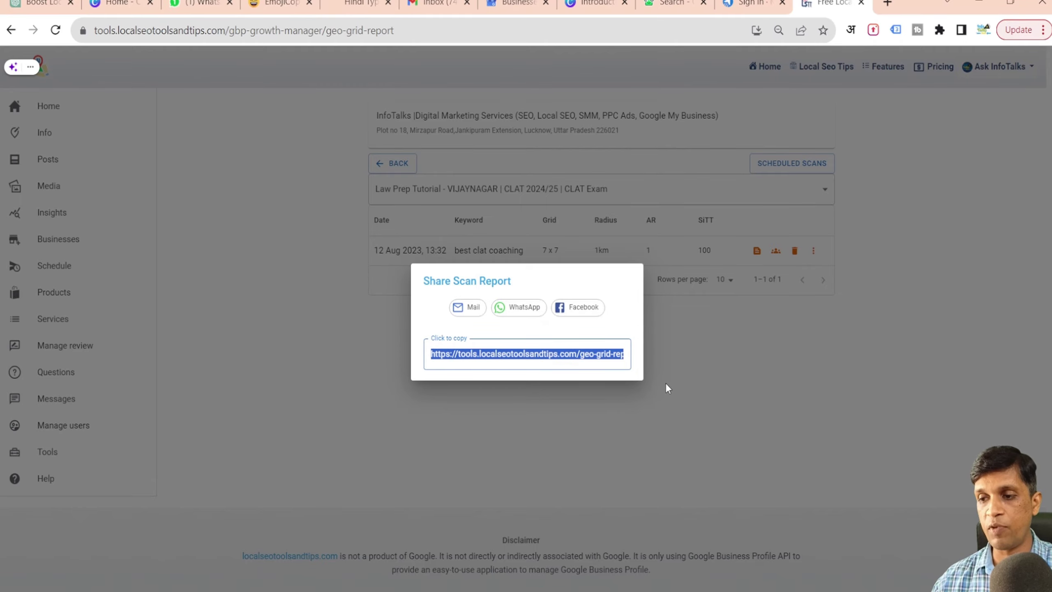
pyautogui.click(683, 390)
# Step: Generate the "best clat coaching" scan report as a PDF, review its grid map and ranked competitor list, and close it
pyautogui.click(814, 251)
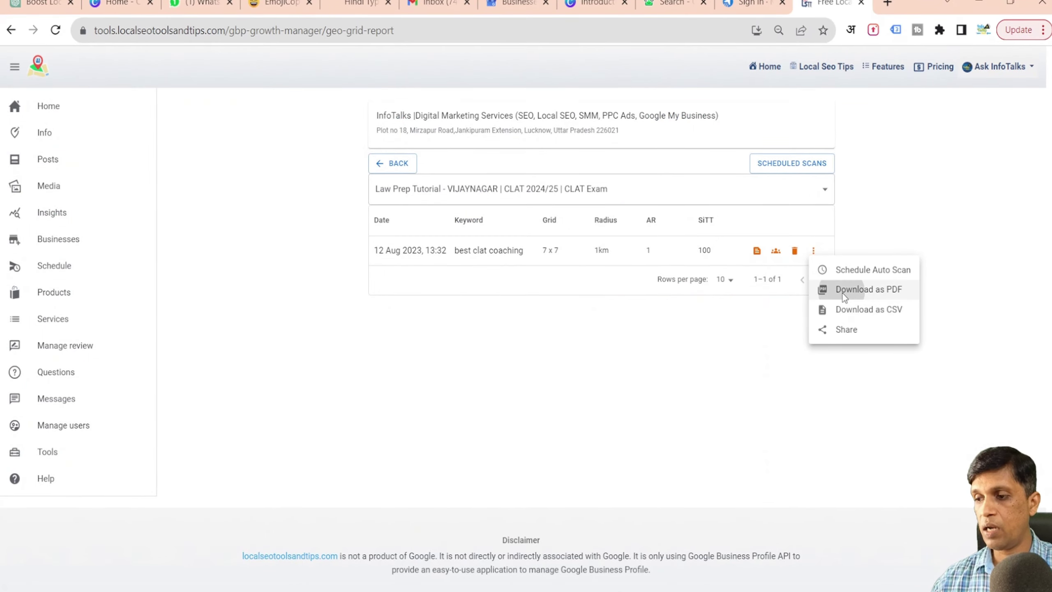
pyautogui.click(843, 293)
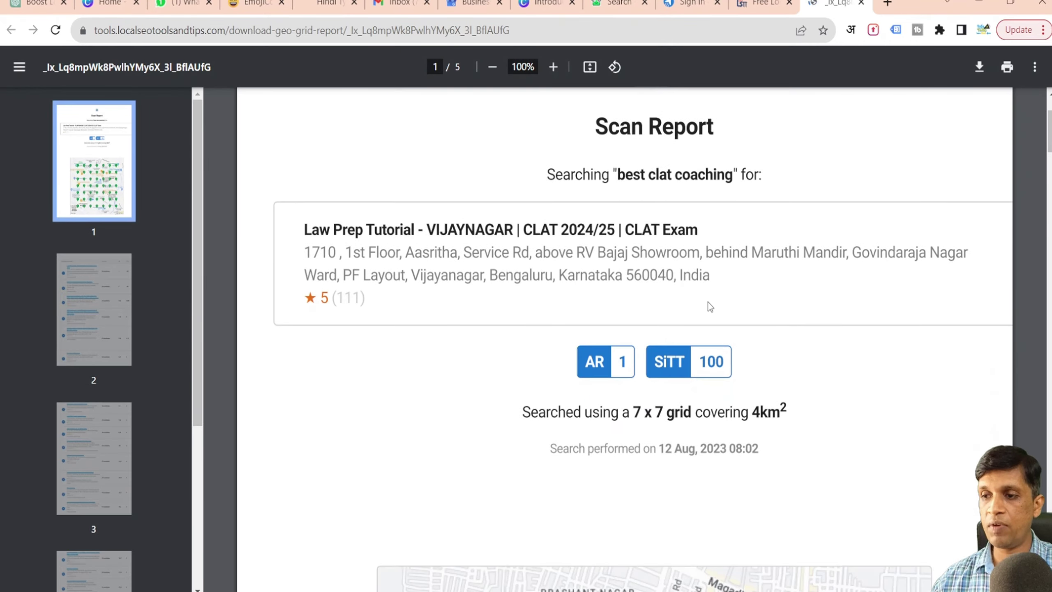
pyautogui.scroll(-2, 709, 304)
pyautogui.scroll(-7, 708, 301)
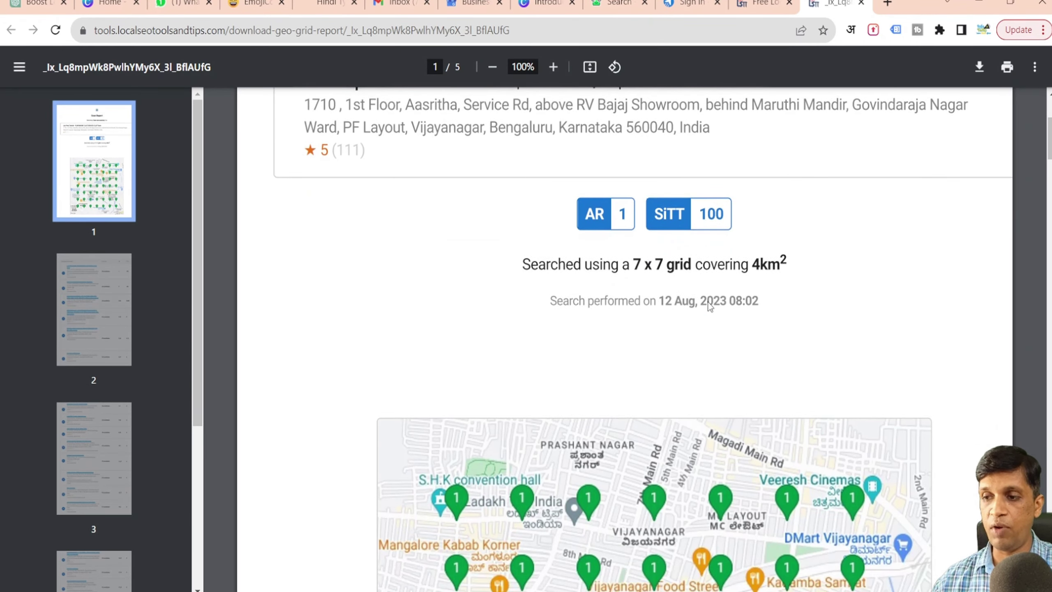
pyautogui.scroll(-20, 709, 305)
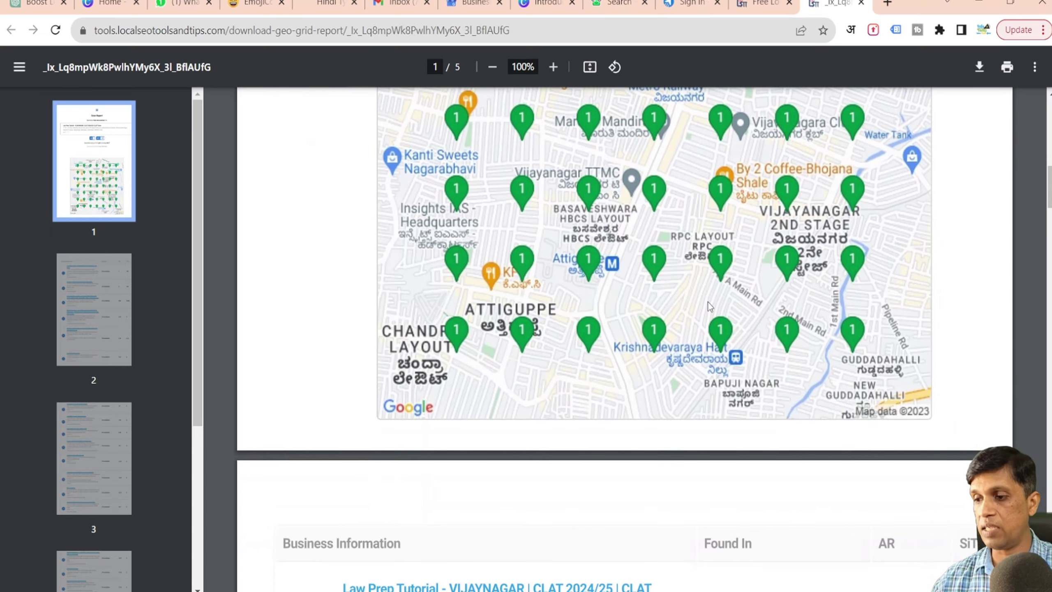
pyautogui.scroll(-20, 708, 301)
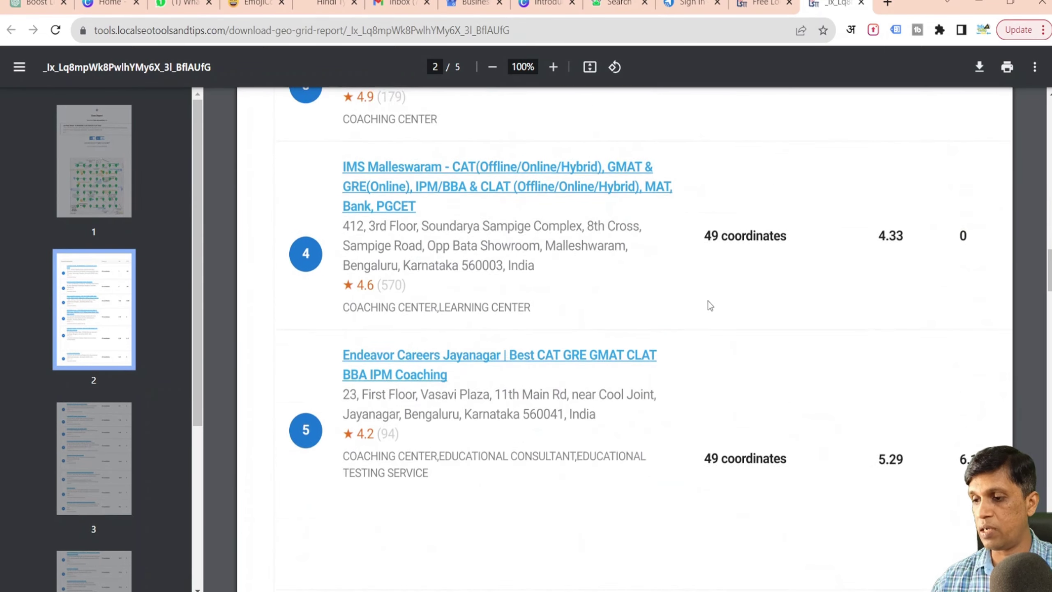
pyautogui.scroll(-20, 708, 301)
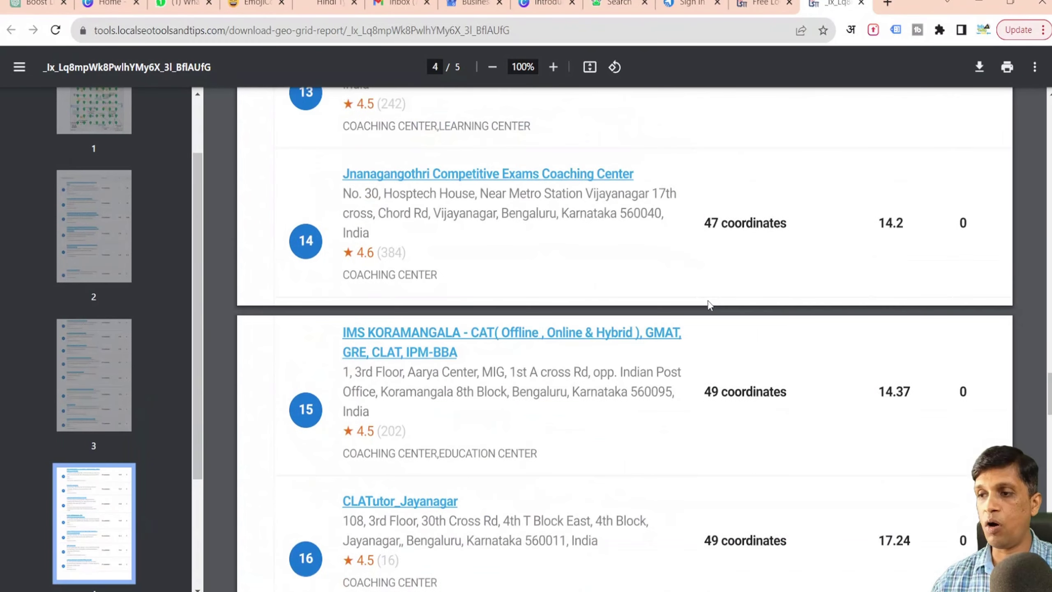
pyautogui.scroll(-4, 727, 290)
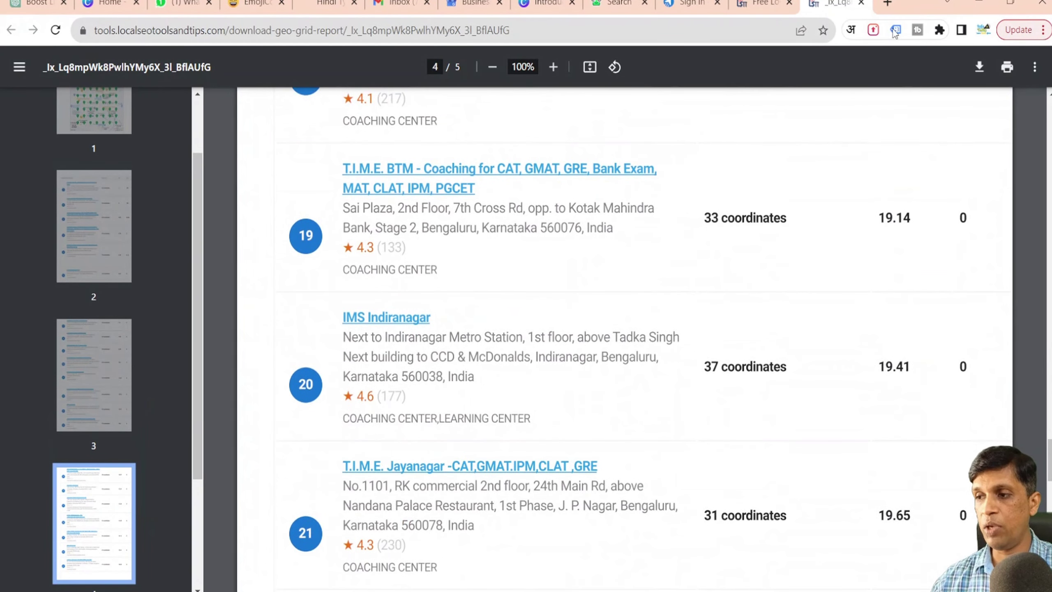
pyautogui.click(860, 3)
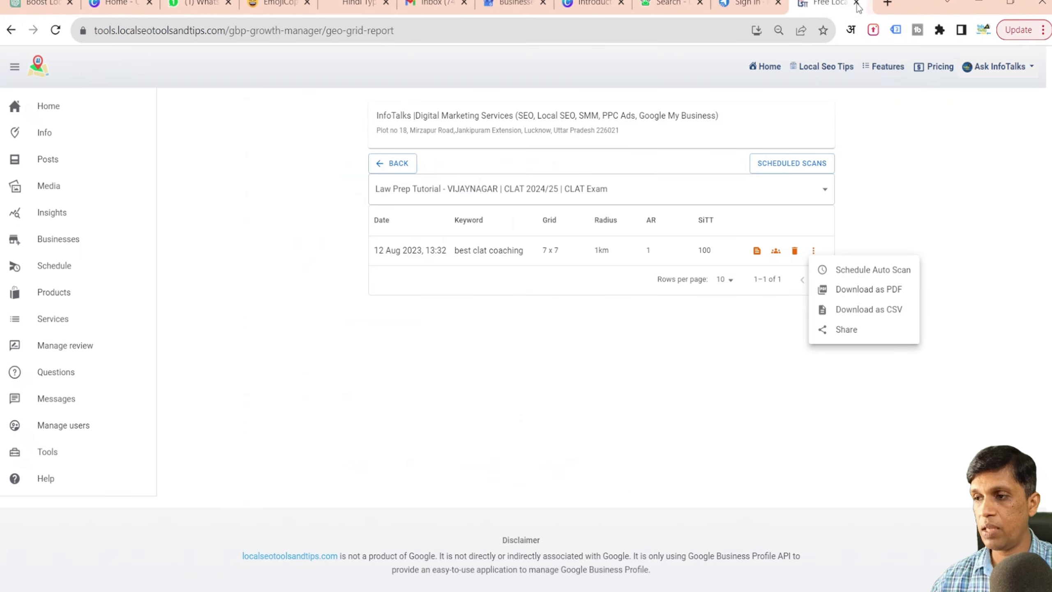
# Step: View the auto scan scheduling settings for the "best clat coaching" scan and leave without saving a schedule
pyautogui.click(860, 270)
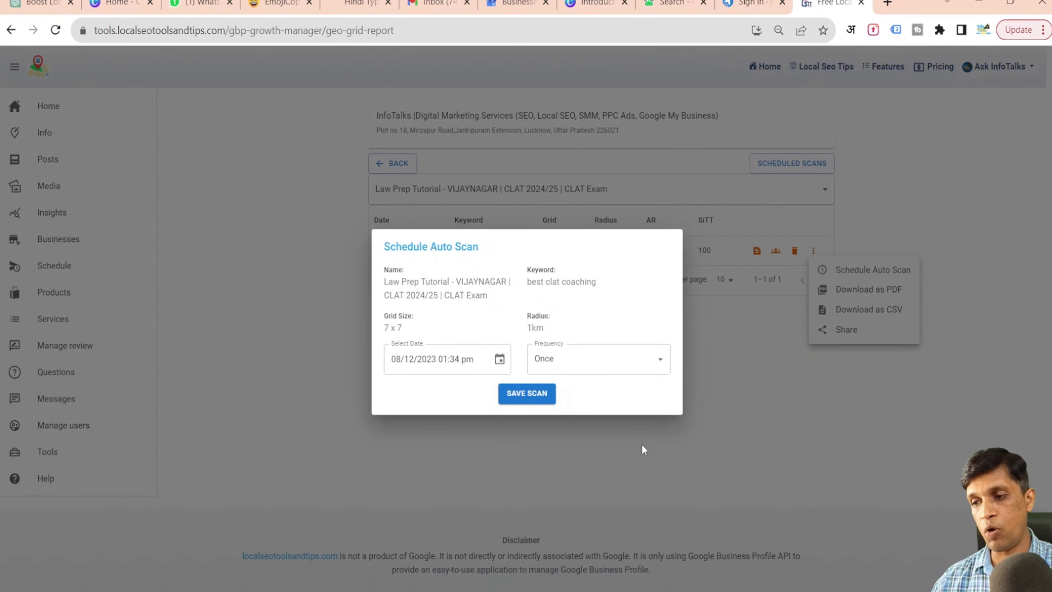
pyautogui.click(643, 450)
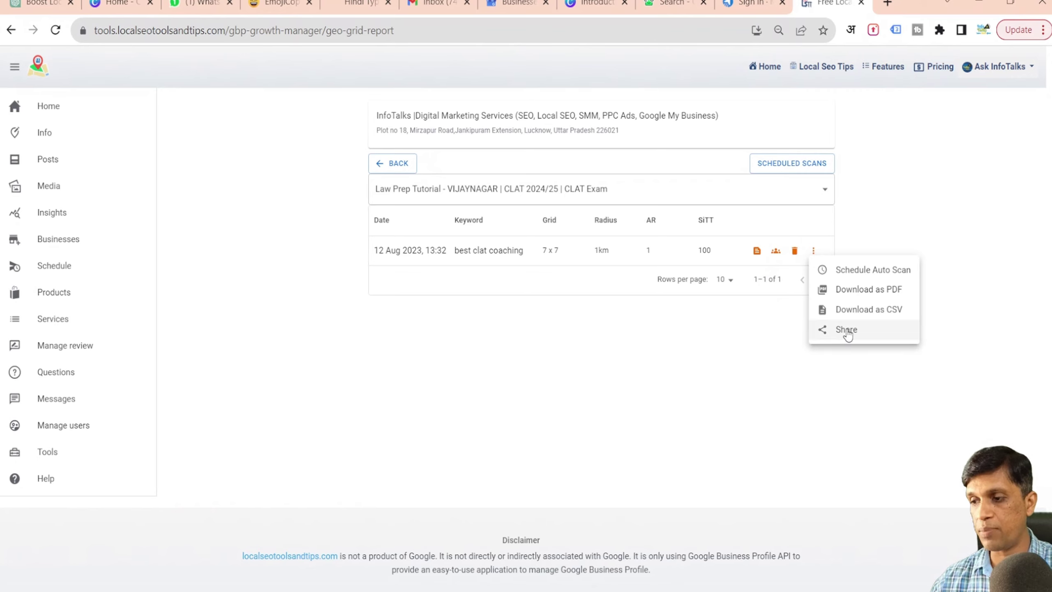
# Step: Download the scan report as CSV, open GeoGridReport in Google Sheets, and review the Summary sheet's coordinates and positions
pyautogui.click(860, 314)
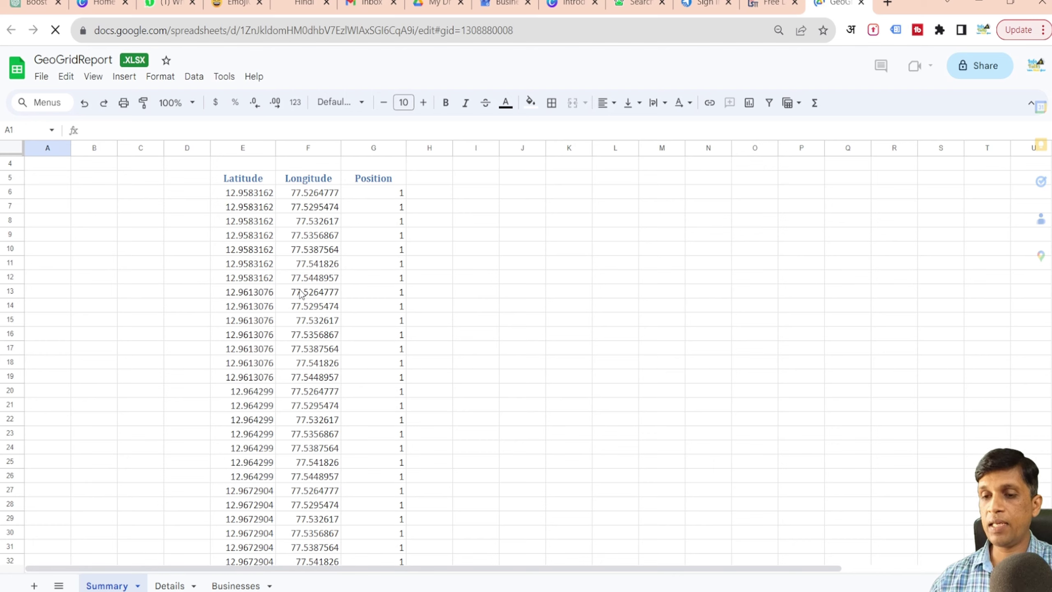
pyautogui.scroll(-4, 273, 338)
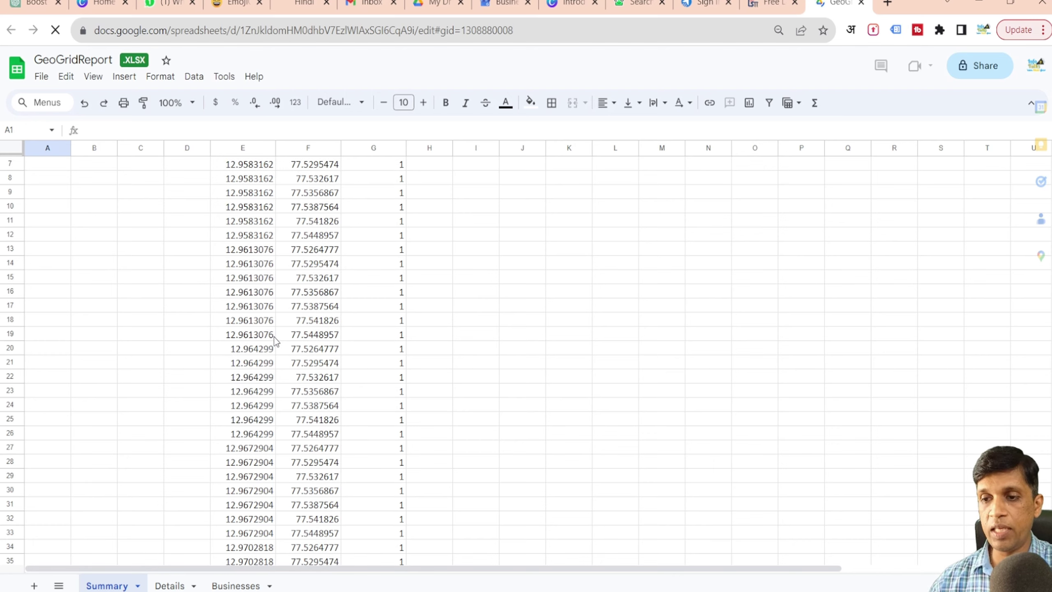
pyautogui.scroll(-11, 275, 334)
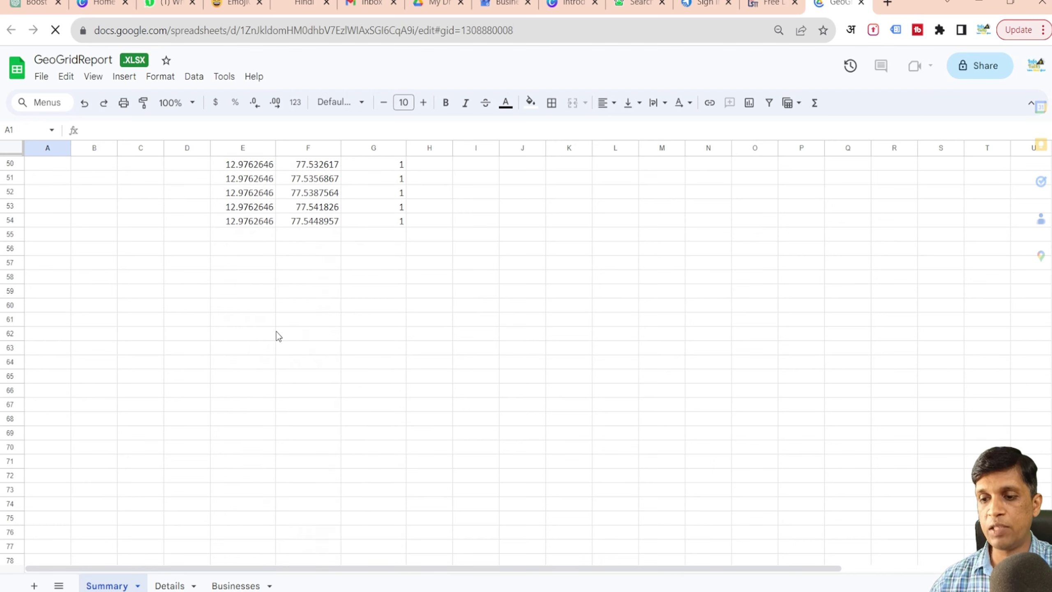
pyautogui.scroll(4, 276, 332)
pyautogui.scroll(12, 277, 333)
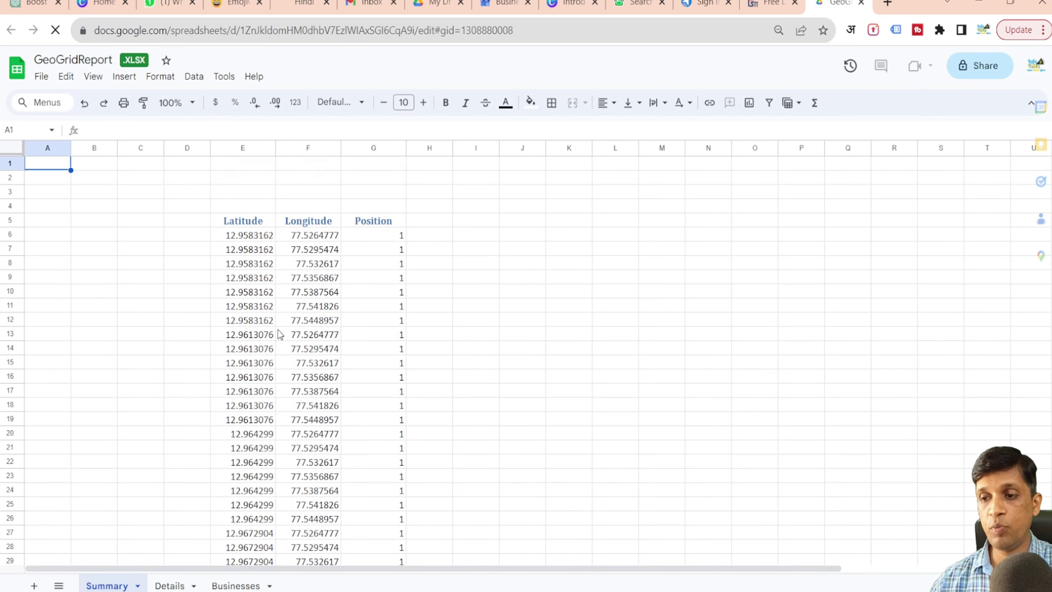
# Step: Examine the ranked businesses in the Details sheet and the business records in the Businesses sheet, and return to the Summary sheet
pyautogui.click(168, 586)
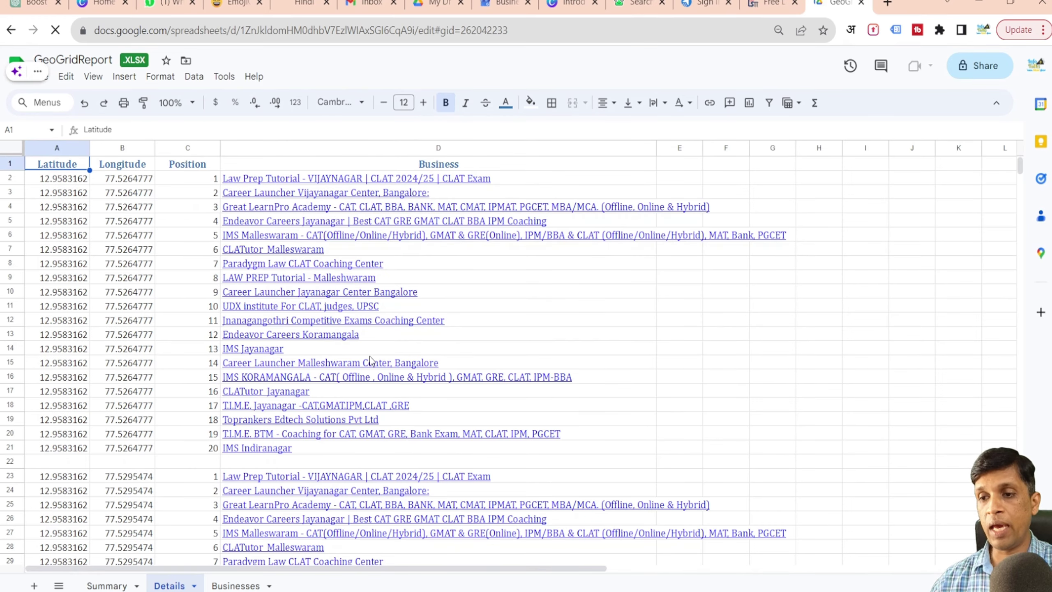
pyautogui.scroll(-5, 370, 359)
pyautogui.scroll(6, 371, 356)
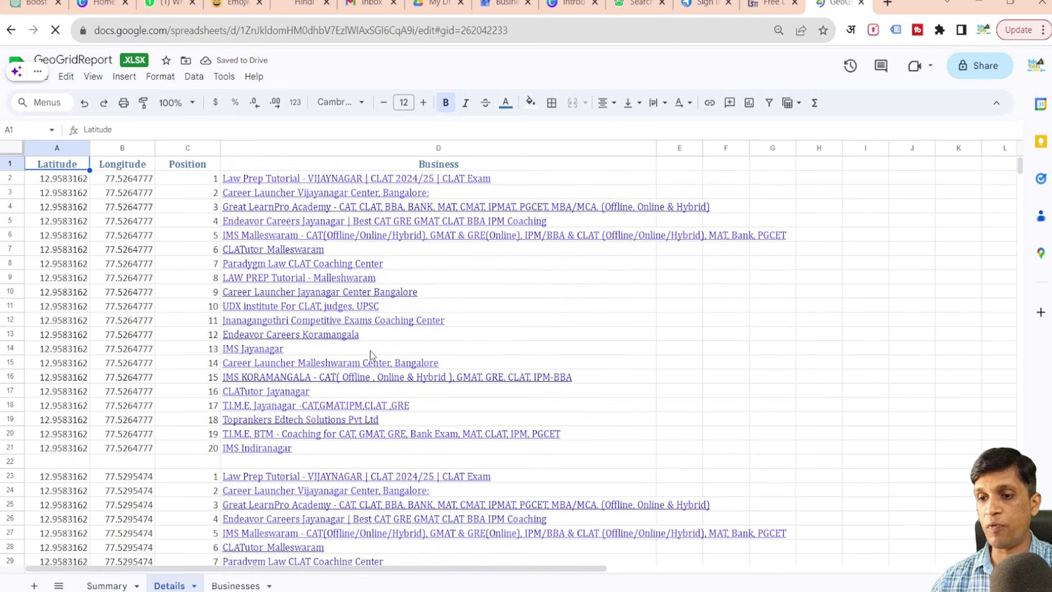
pyautogui.click(231, 585)
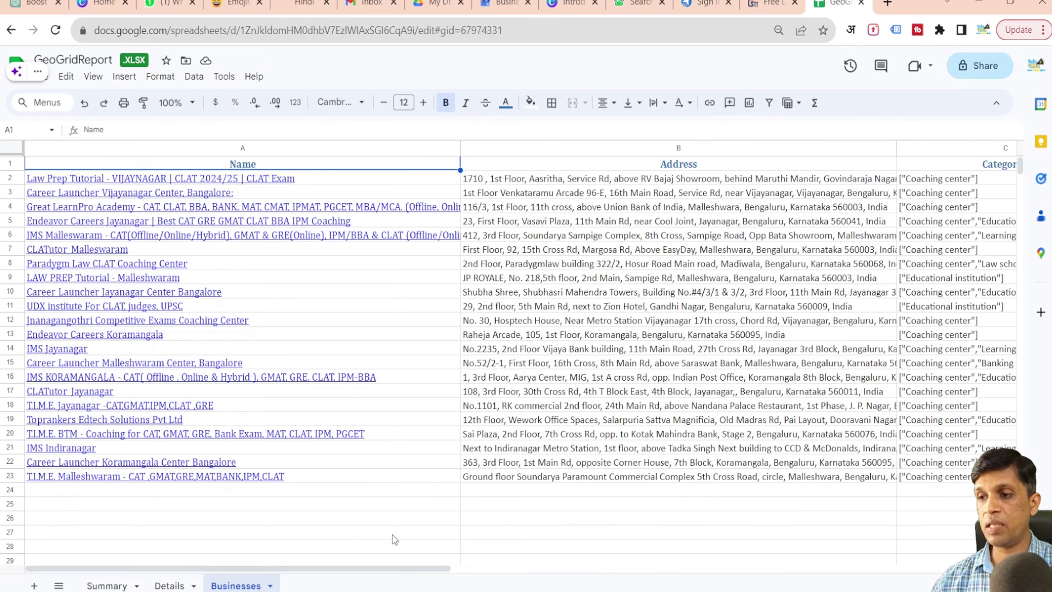
pyautogui.moveTo(328, 570); pyautogui.dragTo(185, 541)
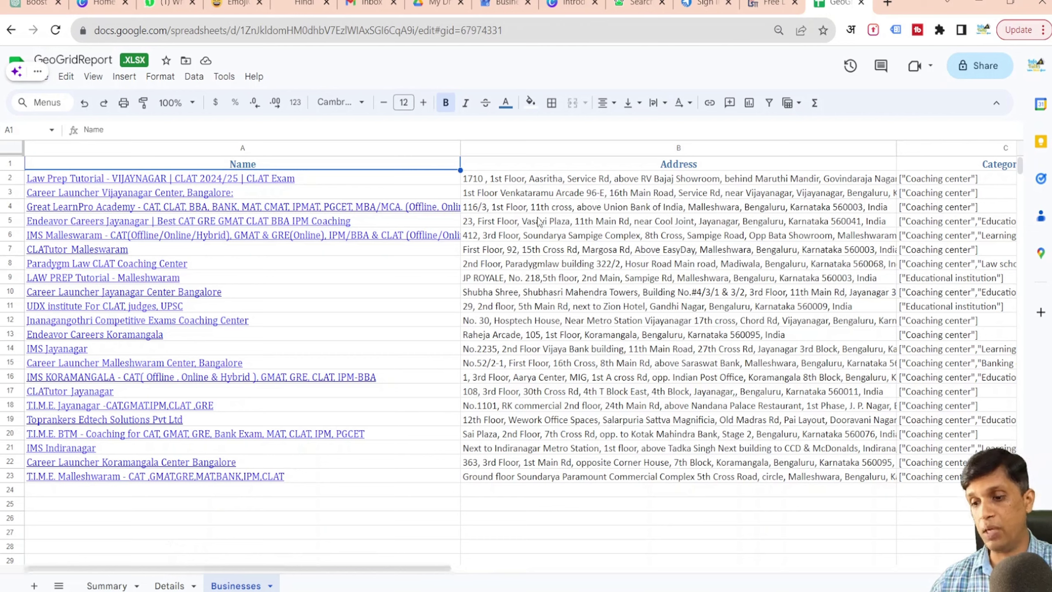
pyautogui.click(107, 585)
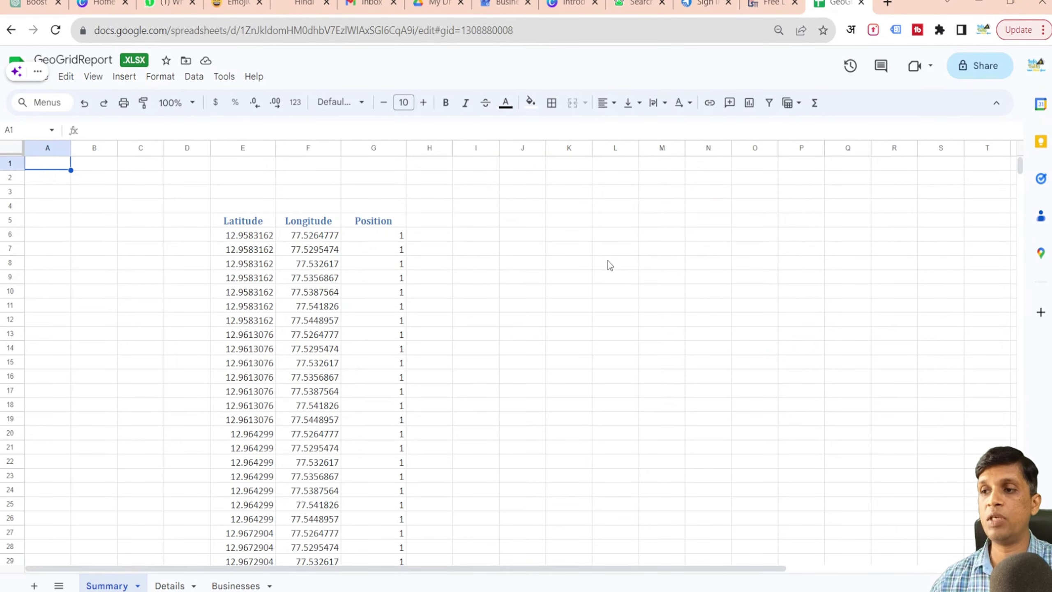
# Step: Return to the Local SEO tool's saved reports, open the Geo Grid checker, and select the option to add tokens
pyautogui.click(769, 5)
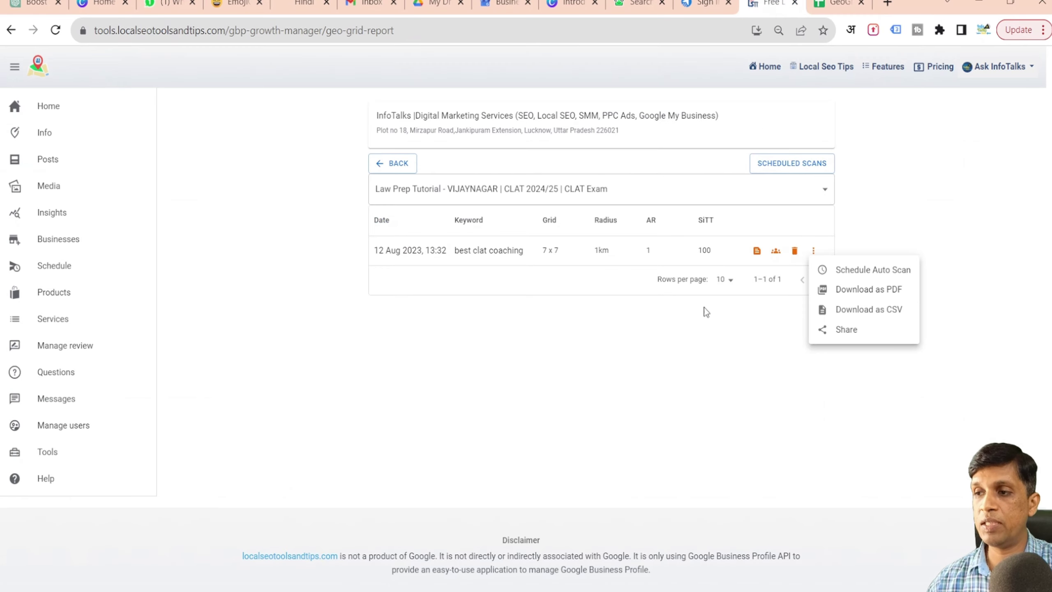
pyautogui.click(589, 403)
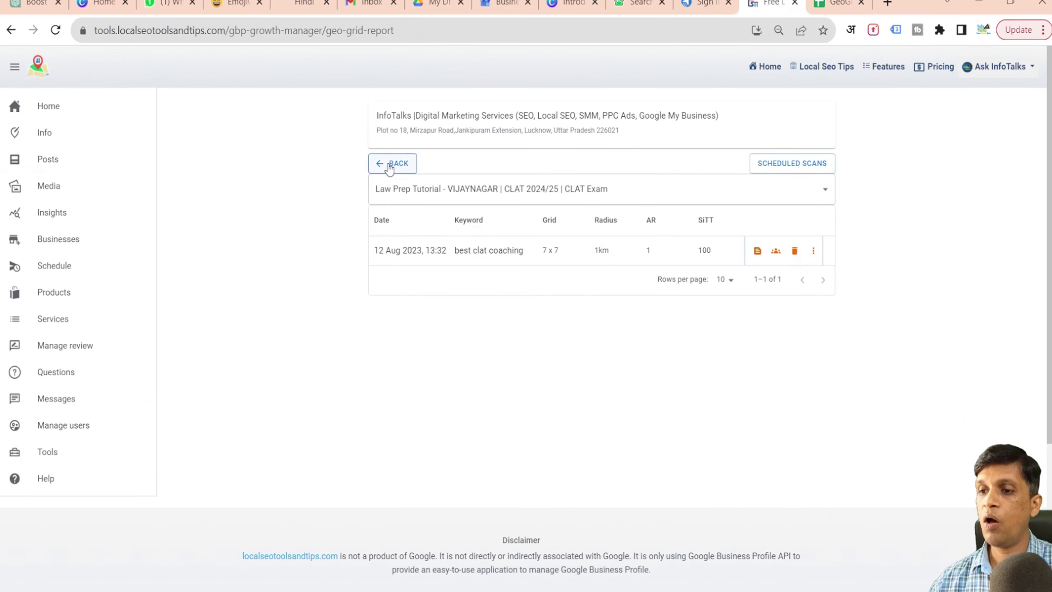
pyautogui.click(83, 462)
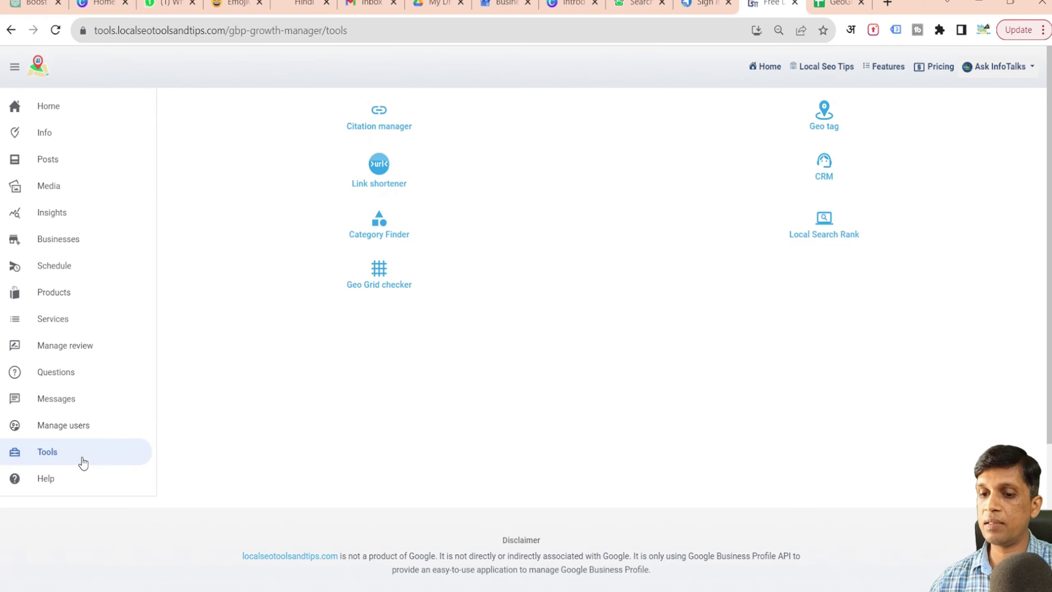
pyautogui.click(380, 287)
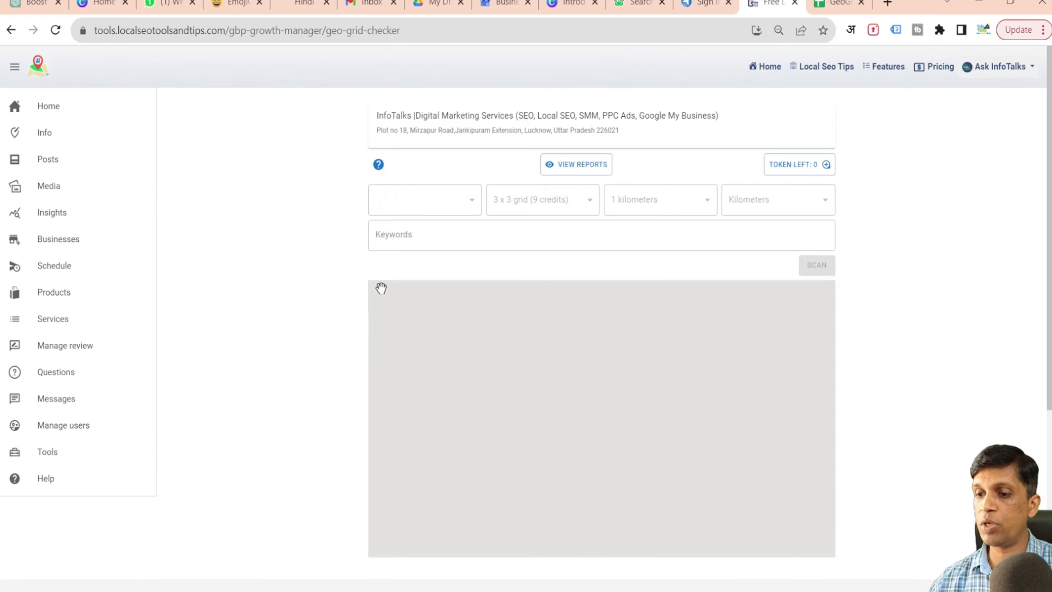
pyautogui.click(826, 171)
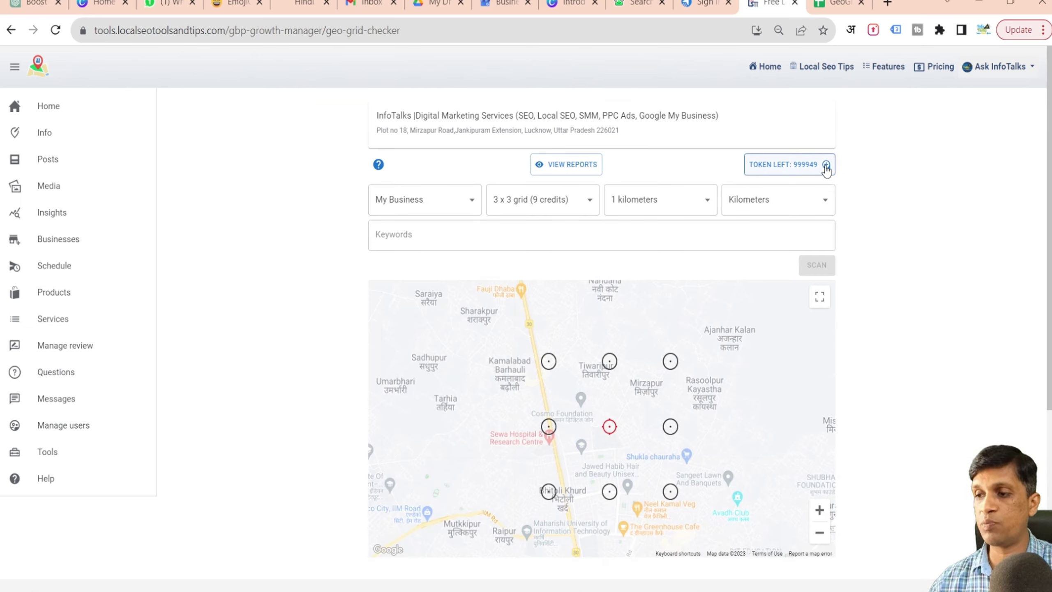